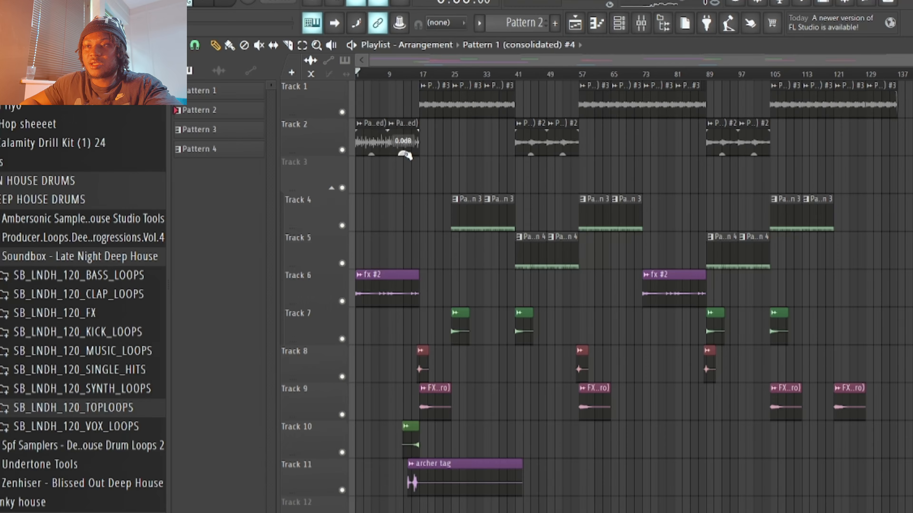
Stop the arrangement playback and collapse the MAIN HOUSE DRUMS folder in the browser
click(102, 183)
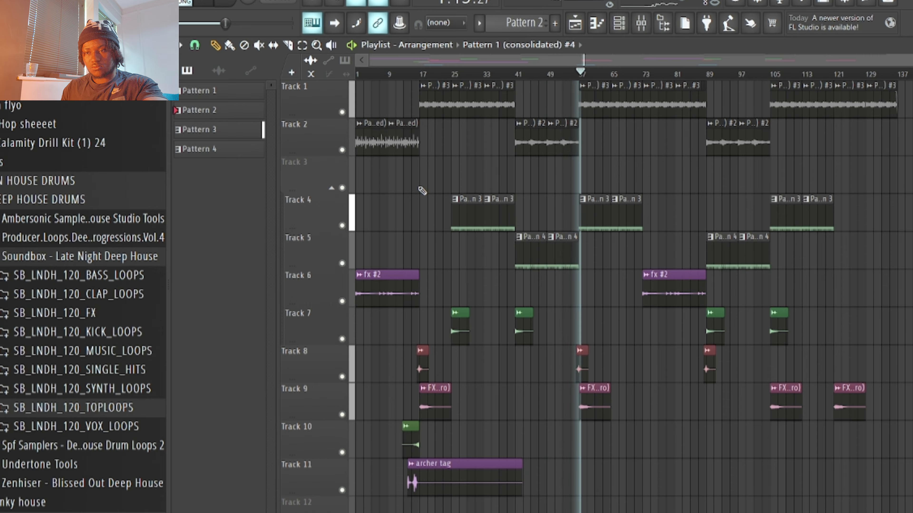
key(space)
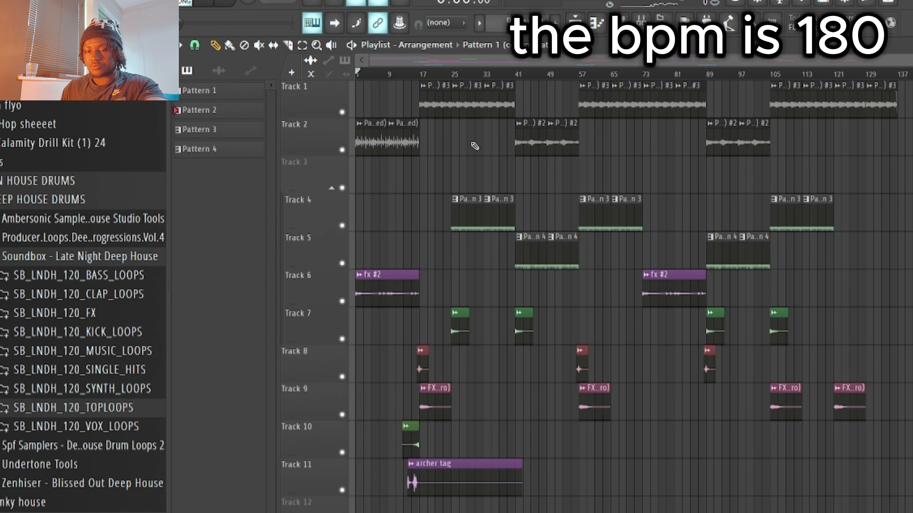
click(102, 183)
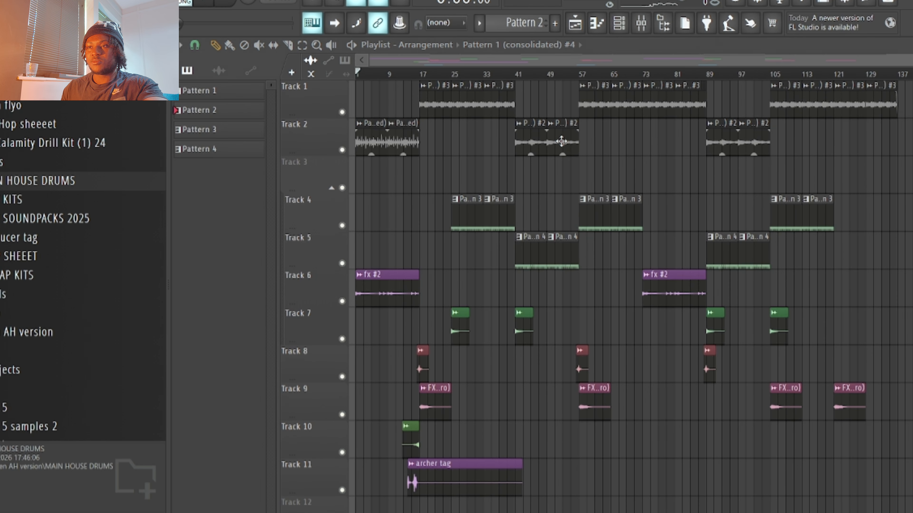
Open the Serato Sample channel from the Channel rack and move its sample playhead to 00:36
scroll(560, 165, up, 3)
scroll(394, 175, down, 3)
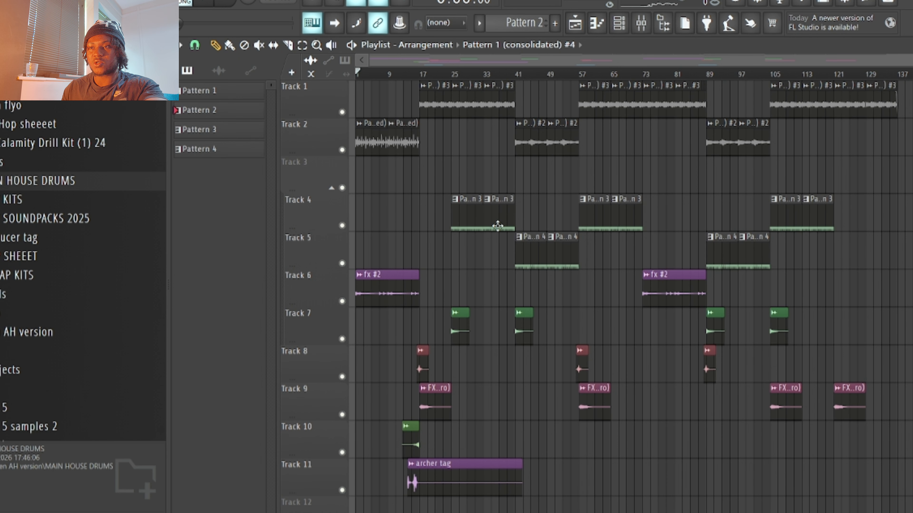
scroll(497, 226, up, 4)
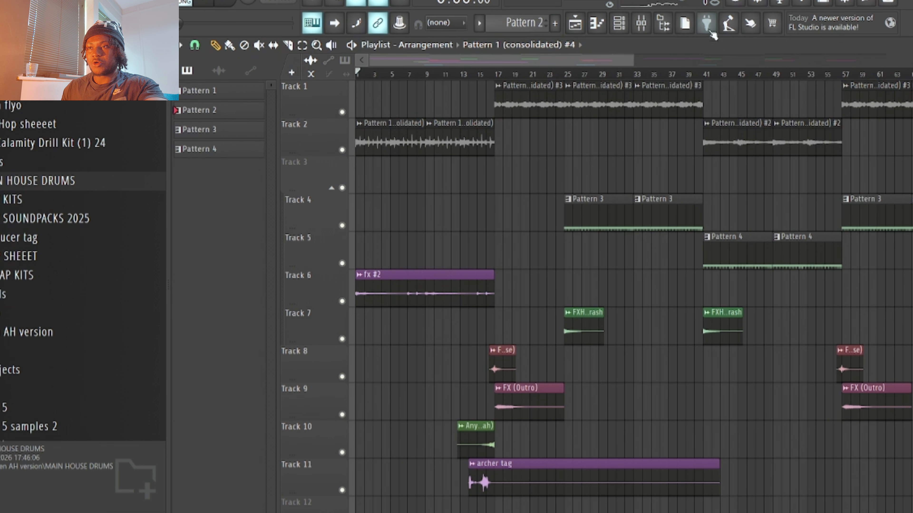
click(615, 29)
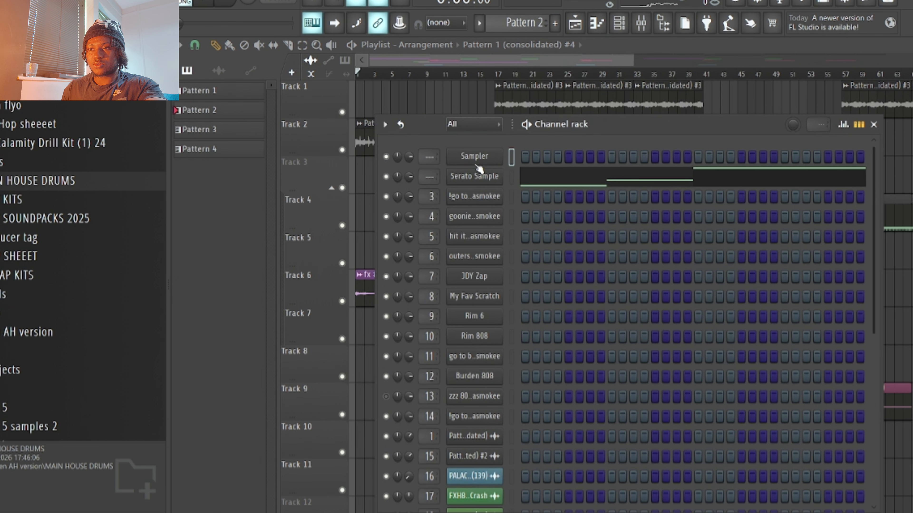
click(474, 176)
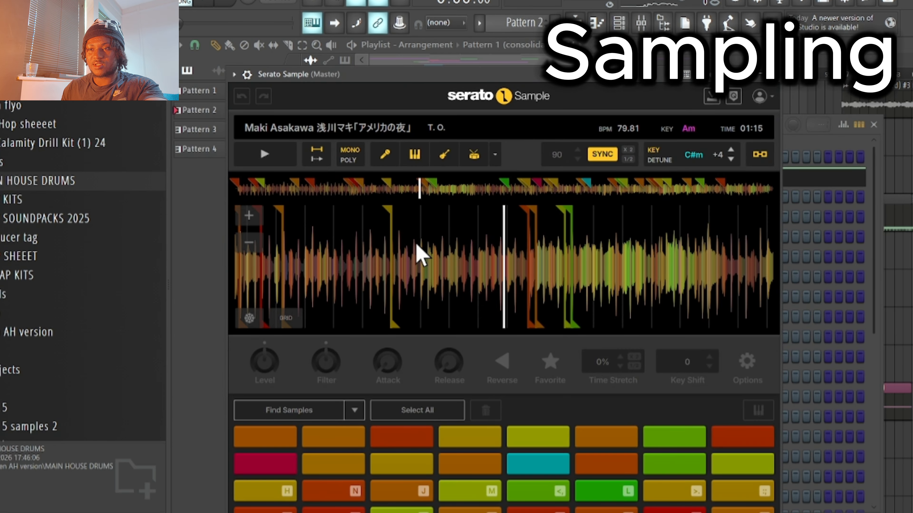
drag(409, 193, 323, 196)
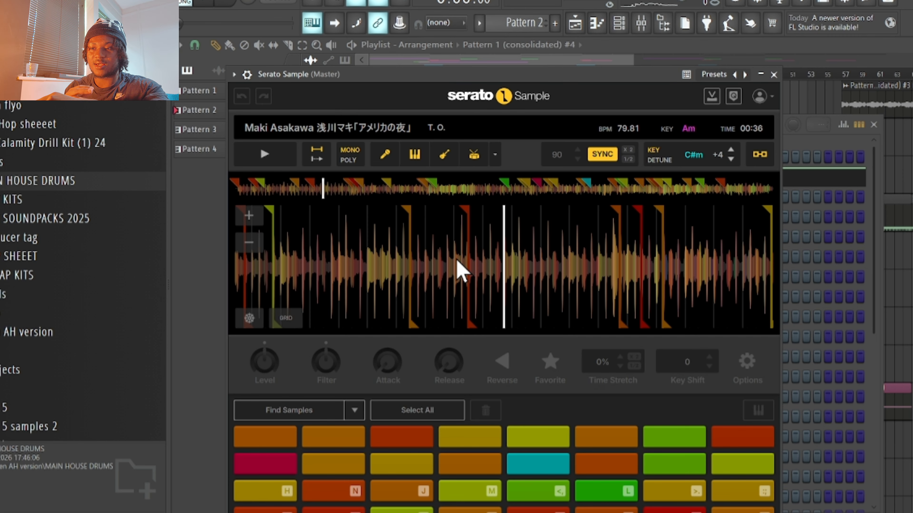
drag(393, 75, 426, 81)
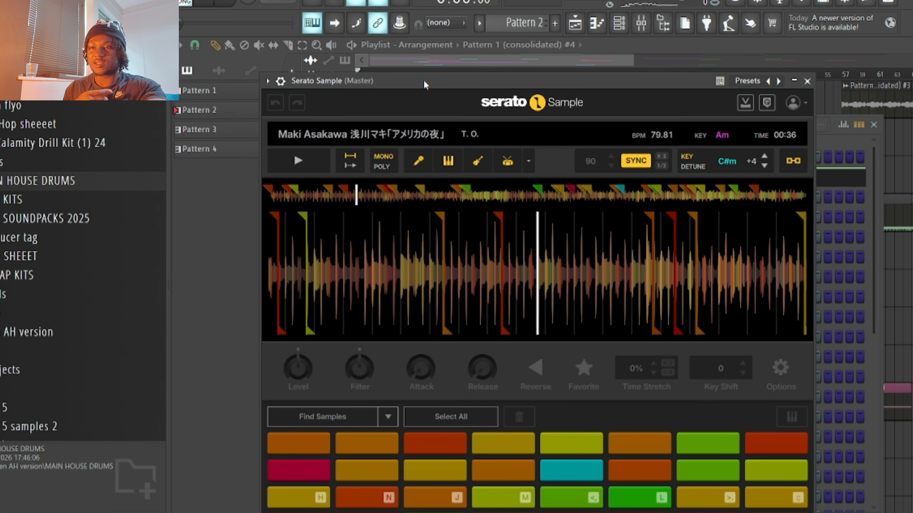
drag(424, 80, 409, 87)
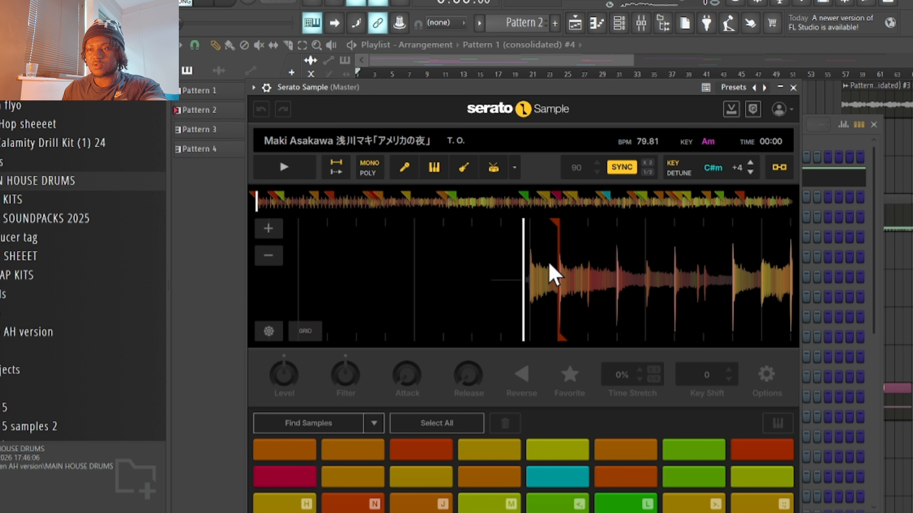
Audition the opening of the loaded sample in Serato Sample and return the playhead to 00:00
click(292, 172)
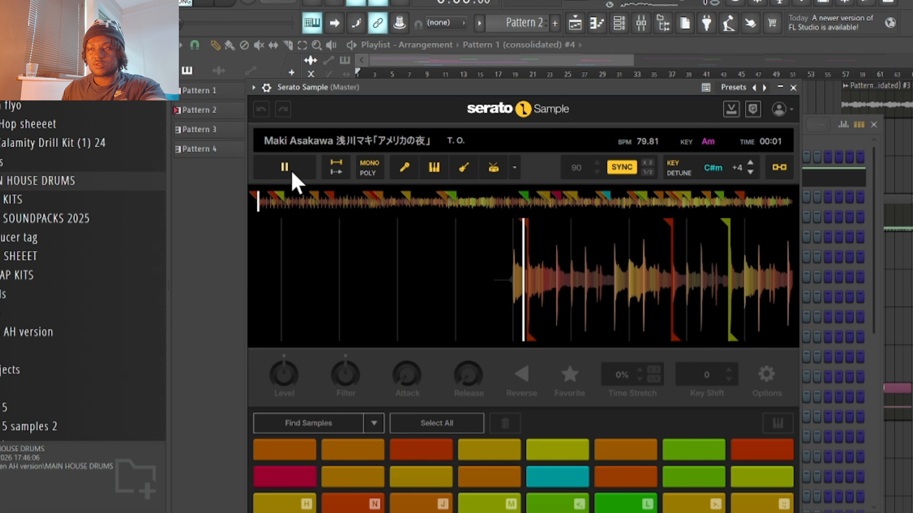
click(291, 172)
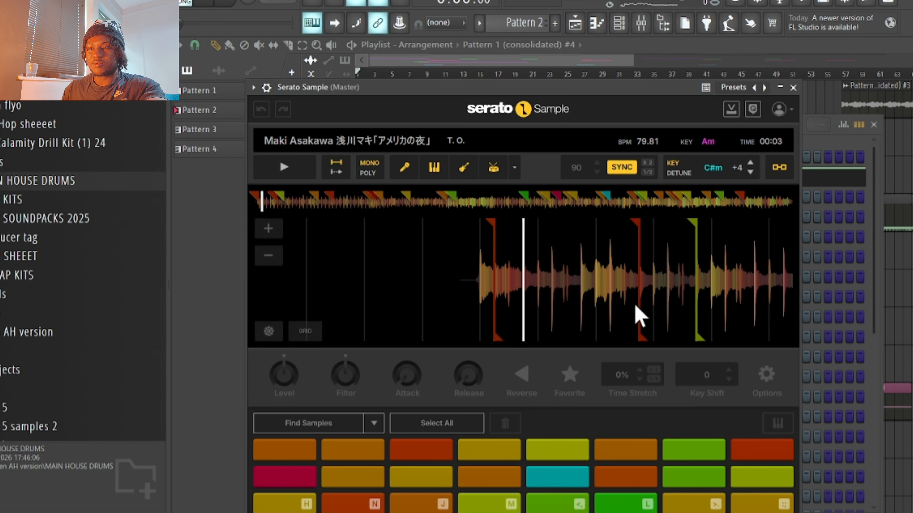
drag(635, 306, 683, 306)
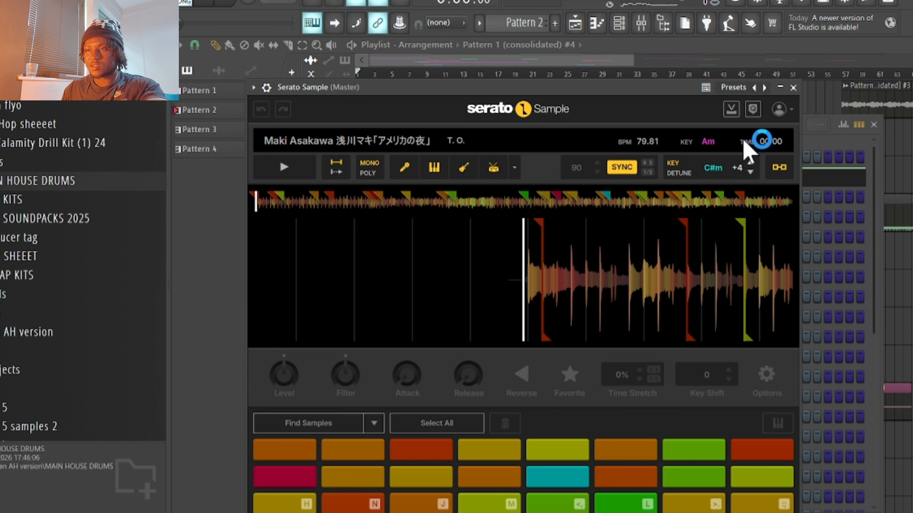
Audition the sample from its start with the key detune at 0 (Am), and restore the detune to +4 (C#m)
drag(676, 86, 661, 90)
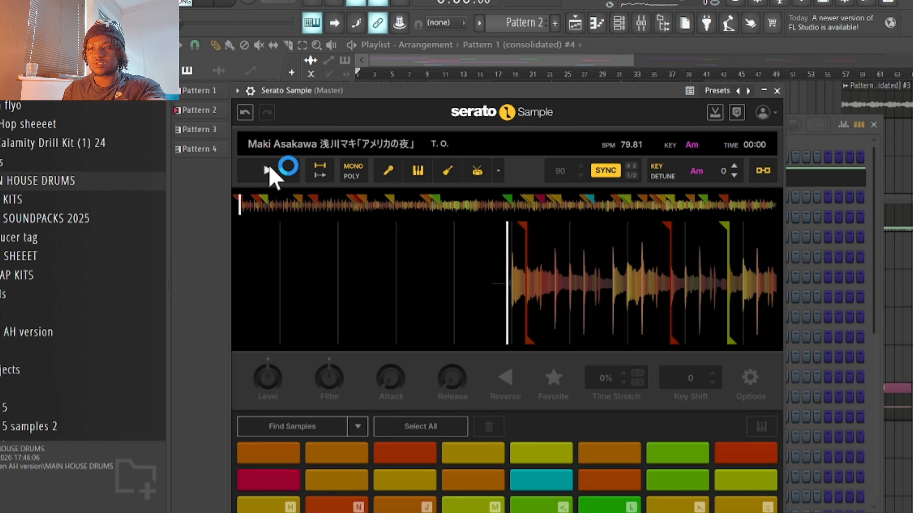
click(268, 169)
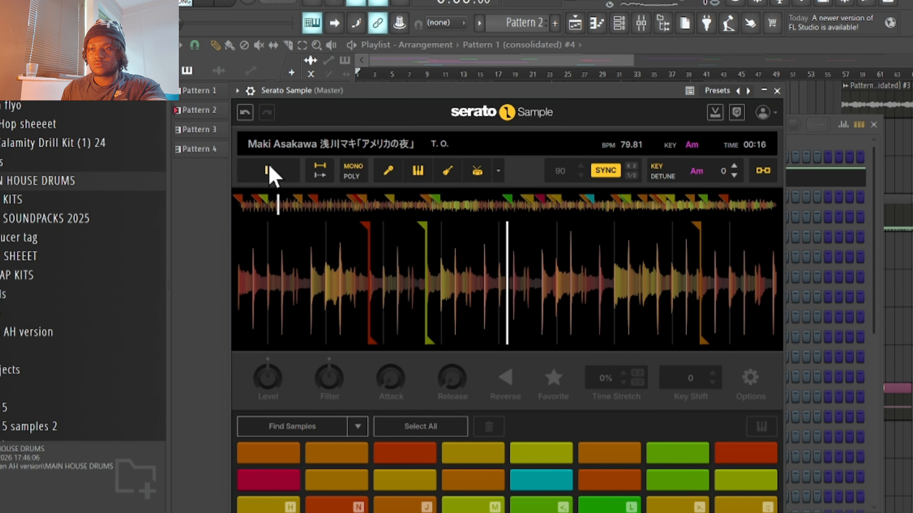
click(267, 171)
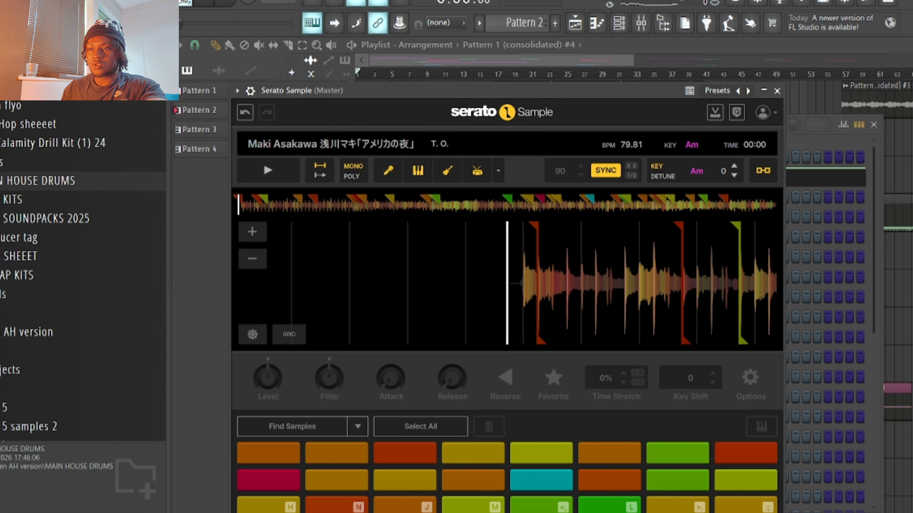
drag(238, 204, 240, 205)
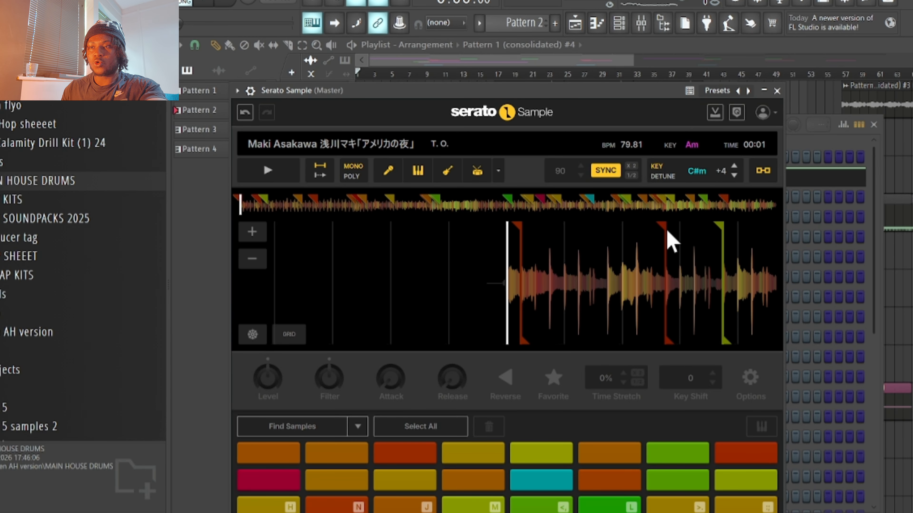
Place the playlist playhead at bar 41 and select the two consolidated #2 clips starting there on Track 2
click(193, 331)
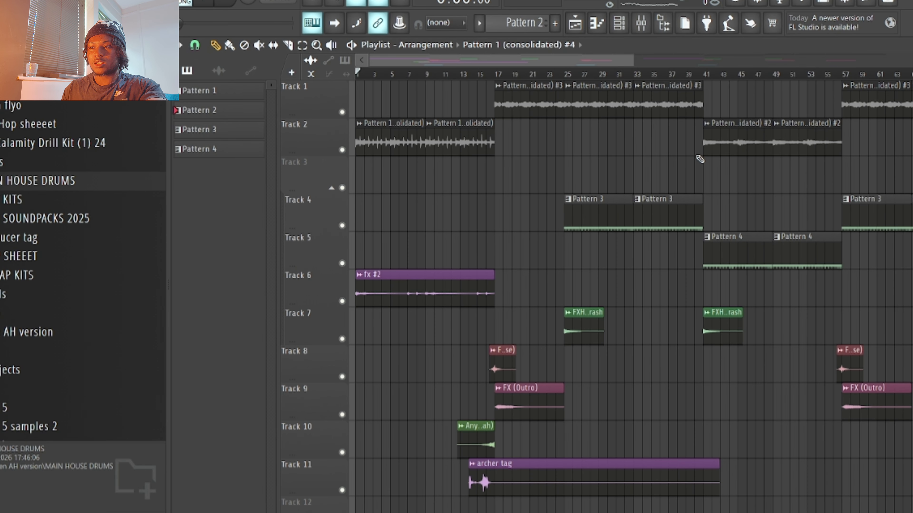
scroll(647, 169, down, 3)
click(531, 71)
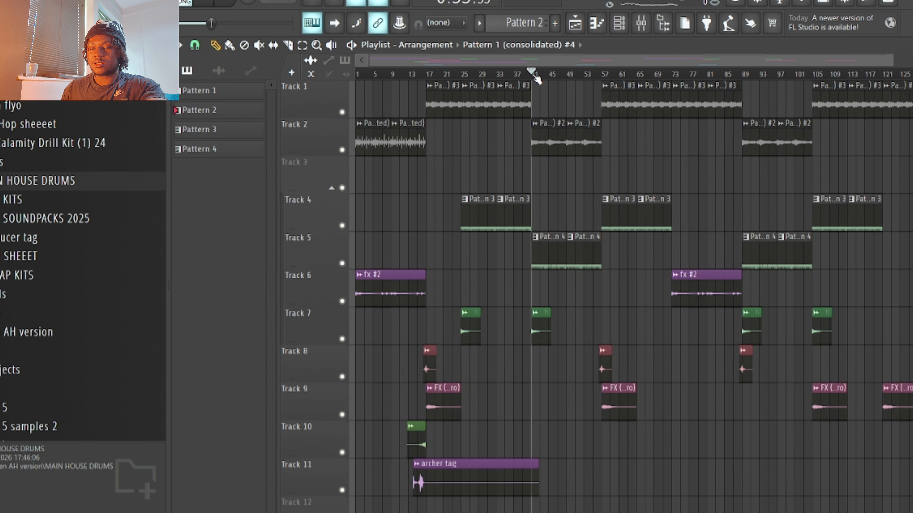
scroll(543, 88, up, 3)
drag(613, 118, 549, 193)
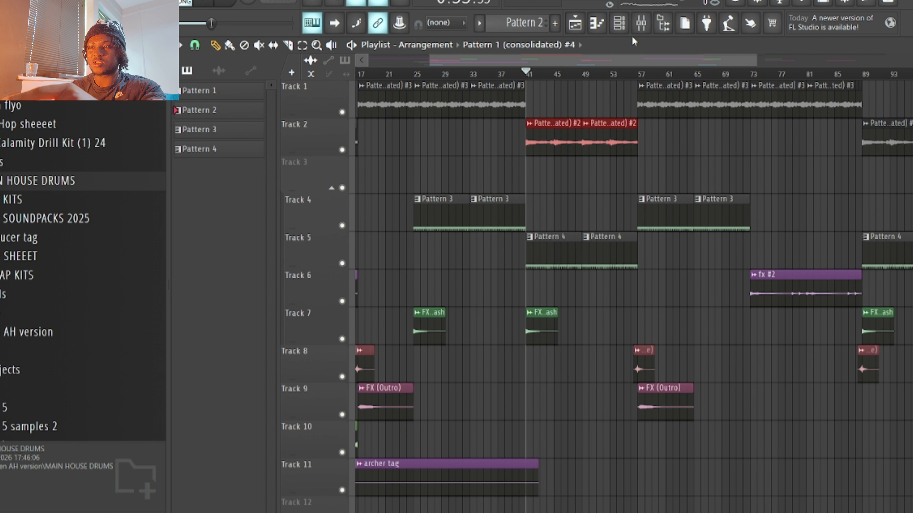
Reopen Serato Sample from the Channel rack and move the sample playhead to the green cue marker at 00:12
click(622, 28)
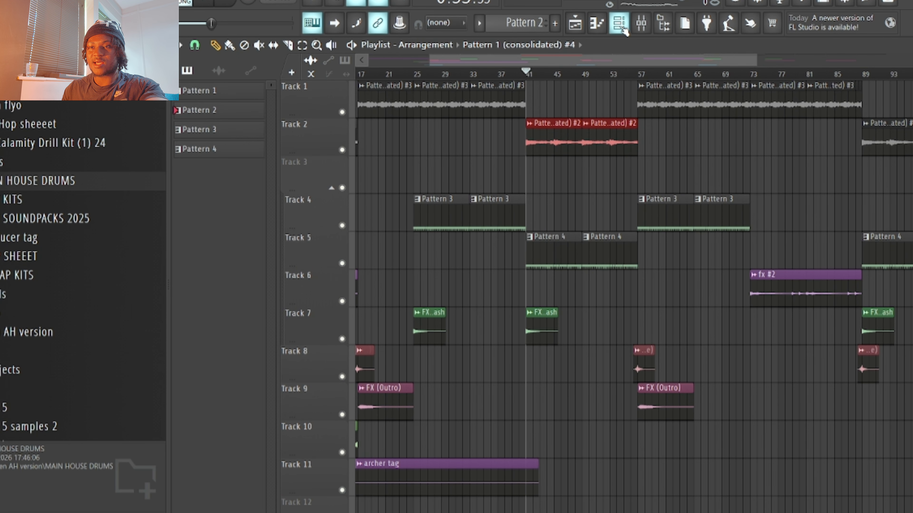
click(624, 29)
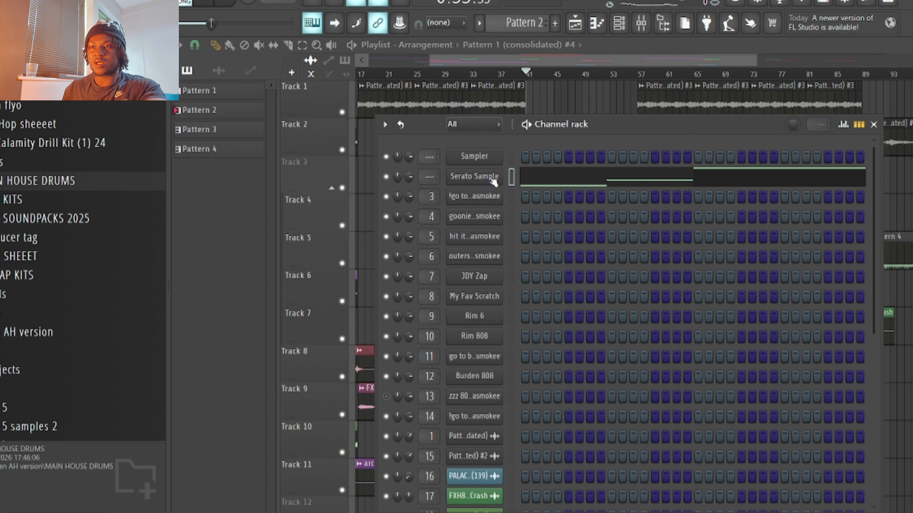
drag(424, 82, 451, 97)
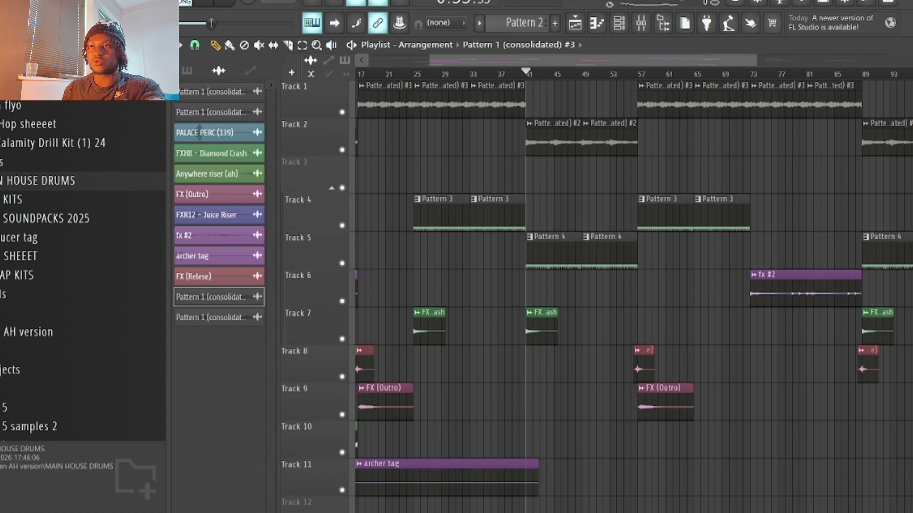
click(463, 201)
scroll(562, 230, down, 1)
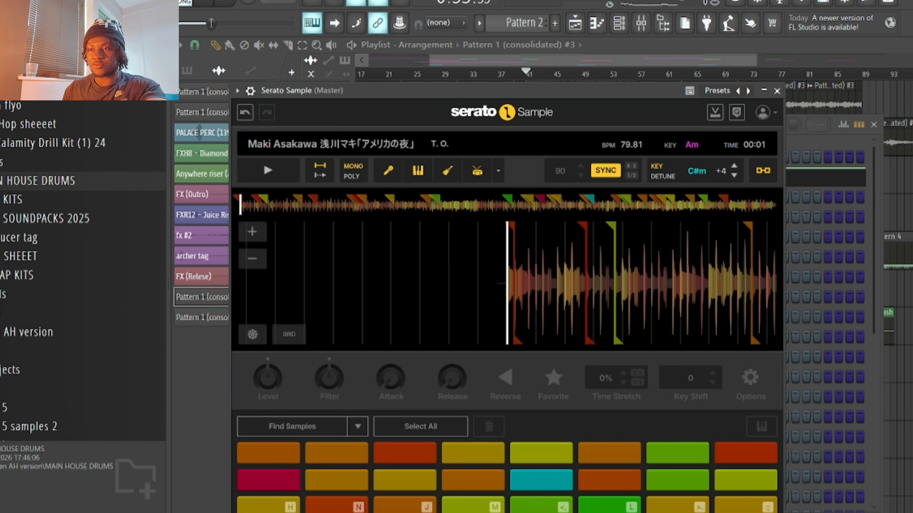
drag(572, 265, 486, 287)
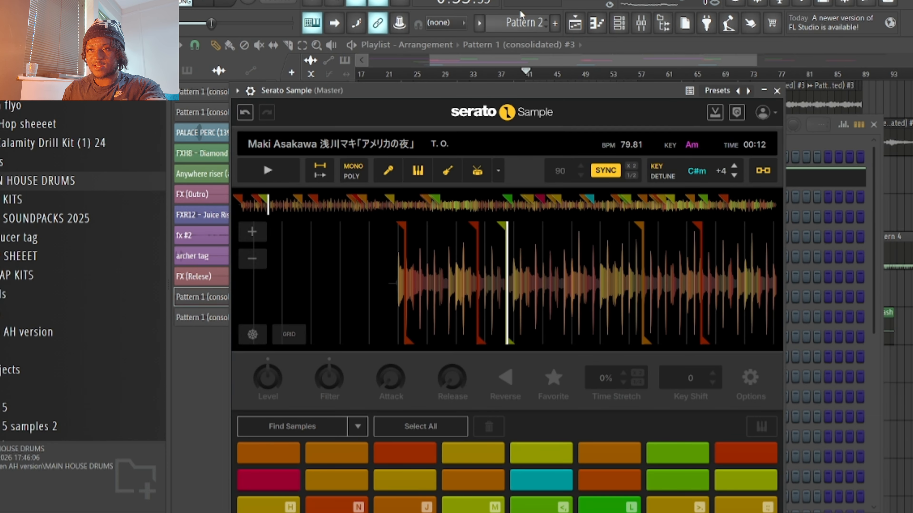
Reposition the Serato Sample window and move the sample playhead to 01:14
drag(483, 92, 493, 54)
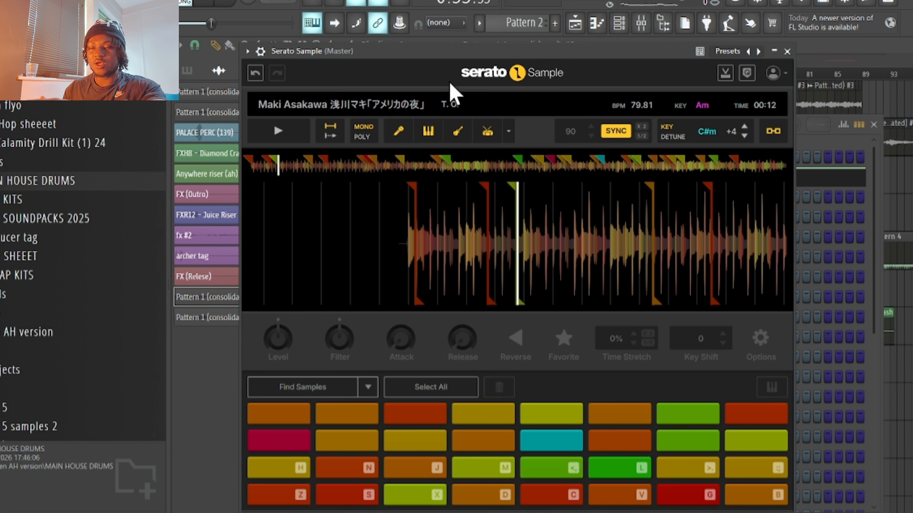
drag(463, 57, 465, 73)
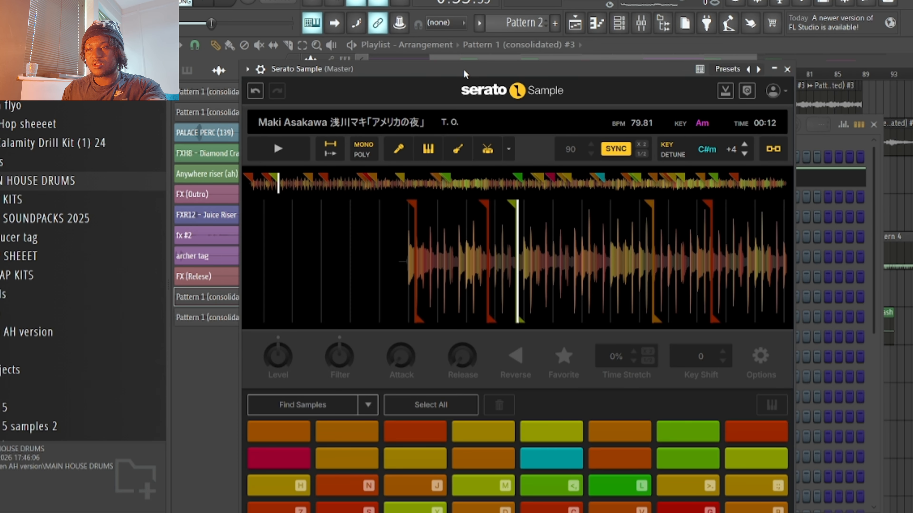
drag(464, 73, 490, 73)
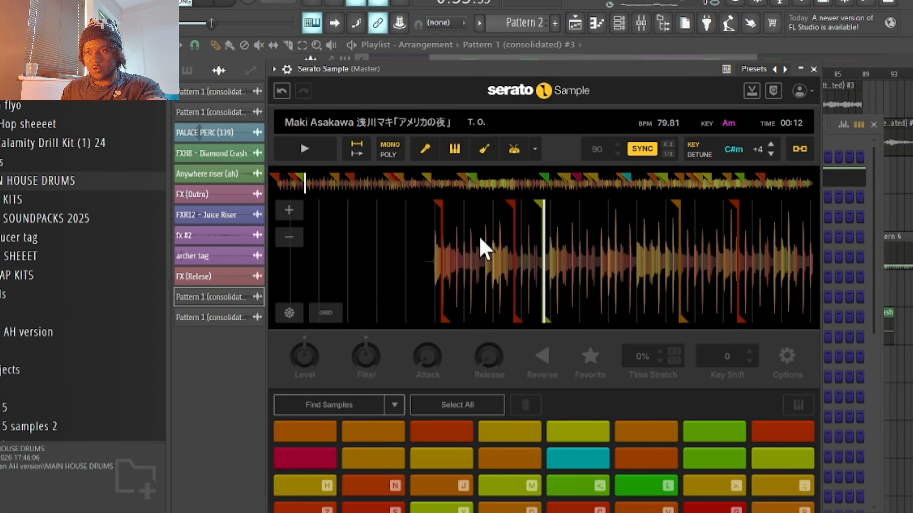
drag(411, 191, 456, 185)
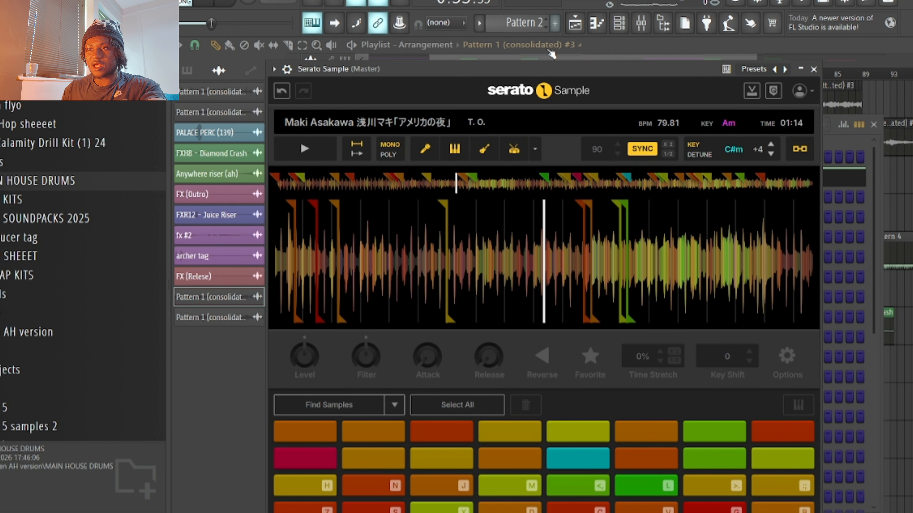
Open Pattern 2's Serato Sample notes in the piano roll and play the start of the pattern
click(605, 25)
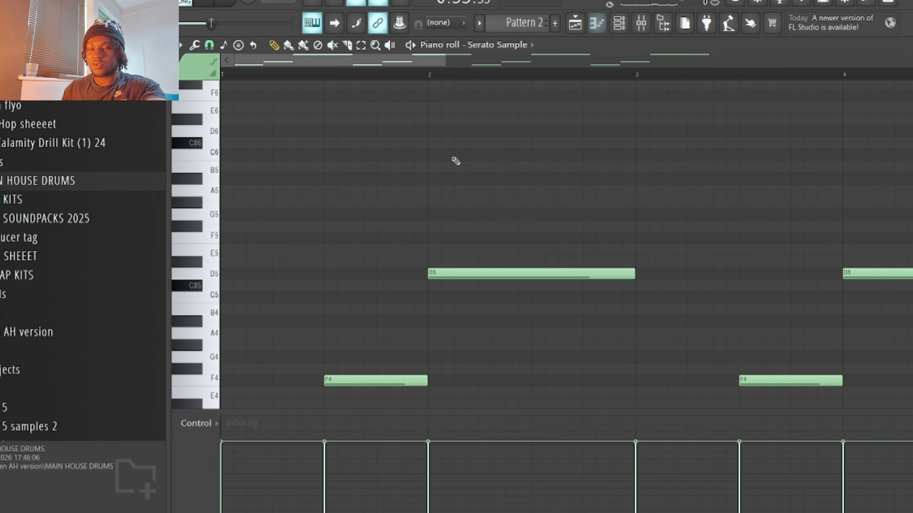
key(space)
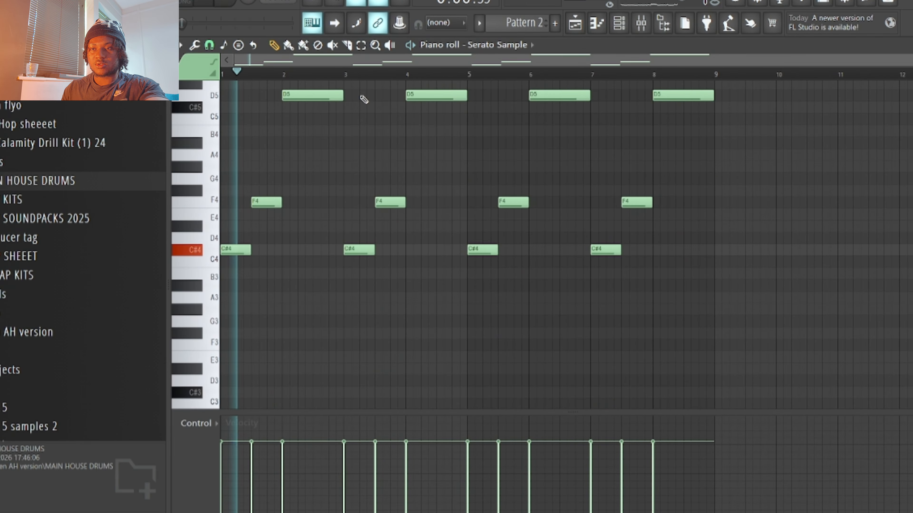
key(space)
Show Serato Sample beside the piano roll and play Pattern 2 to examine which chops its notes trigger
click(618, 23)
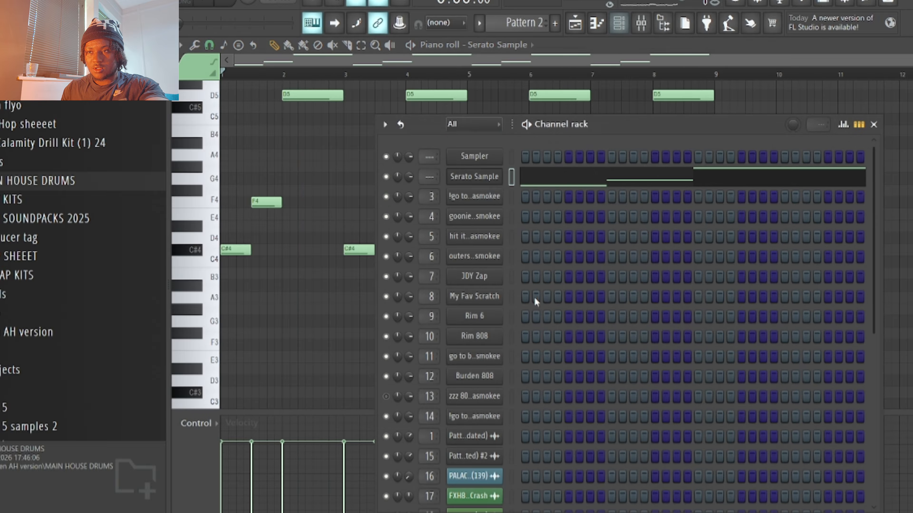
click(494, 182)
key(space)
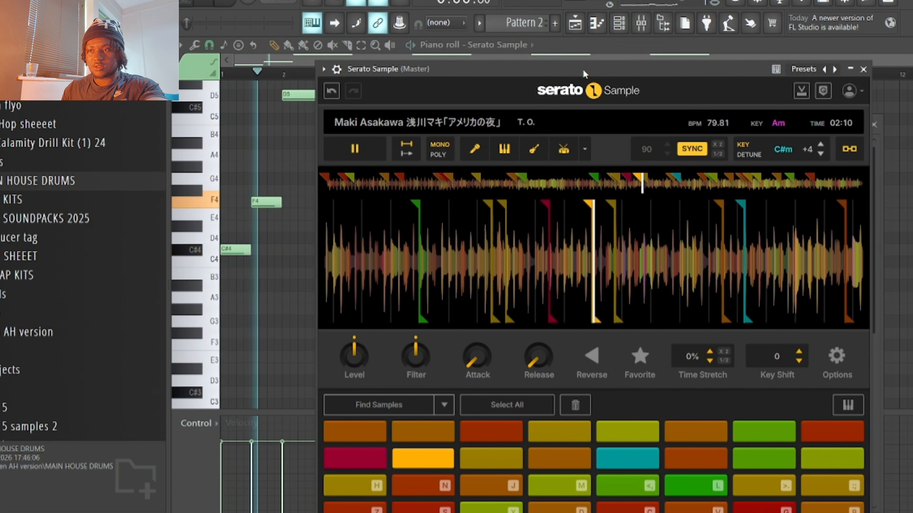
drag(582, 68, 578, 61)
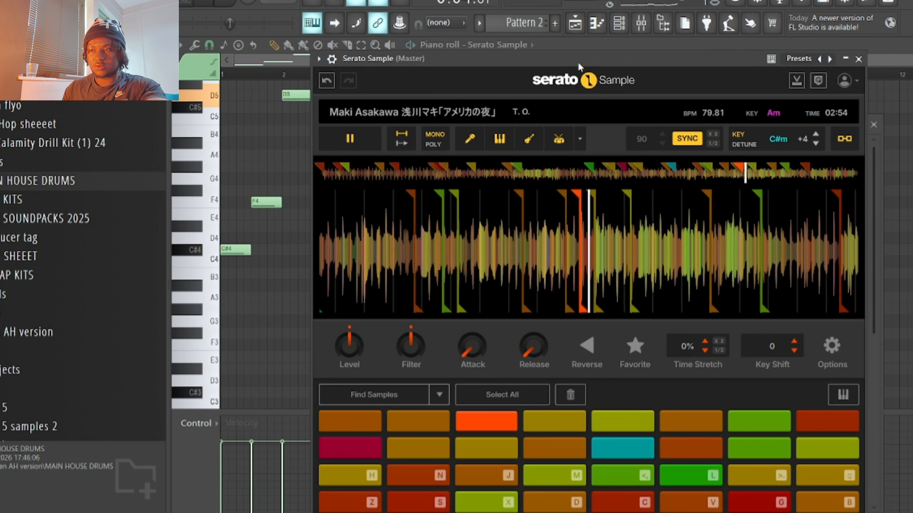
key(space)
drag(577, 61, 636, 119)
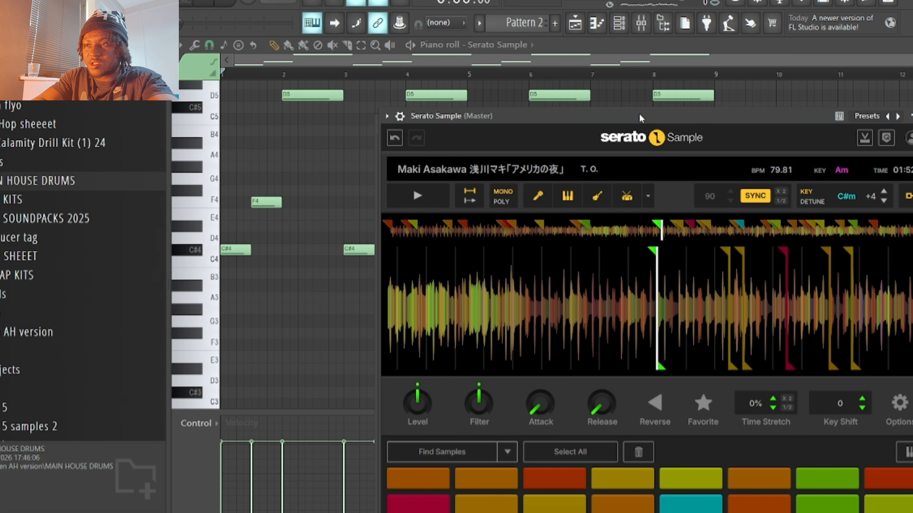
Reposition the Serato Sample window over the piano roll and play Pattern 2 to hear its chops
drag(631, 114, 623, 86)
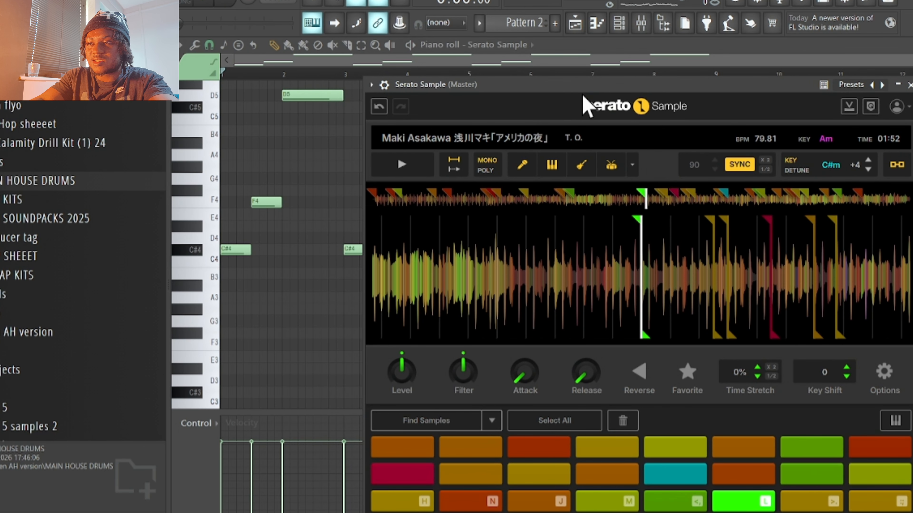
drag(576, 84, 555, 95)
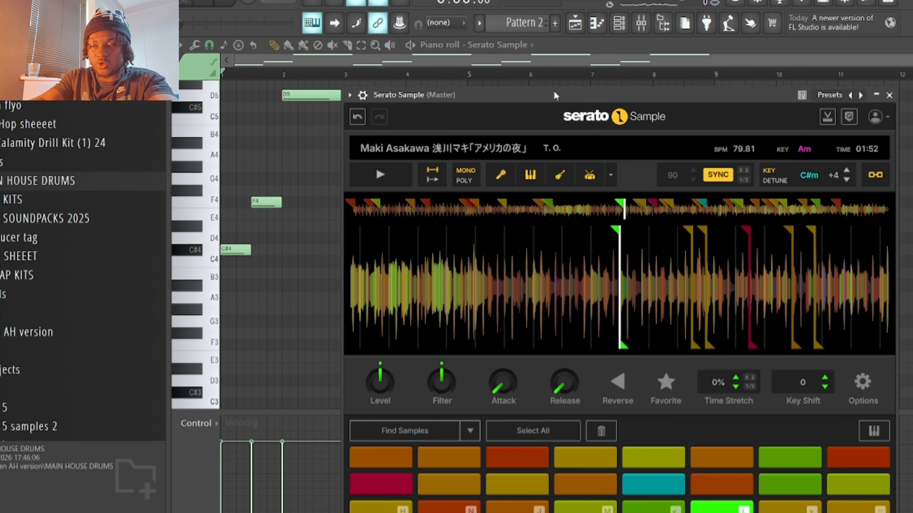
key(space)
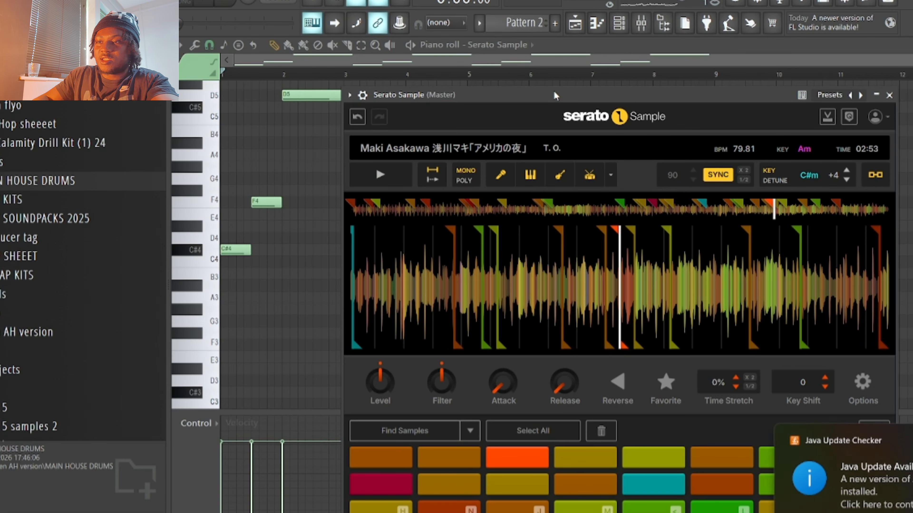
drag(605, 94, 557, 89)
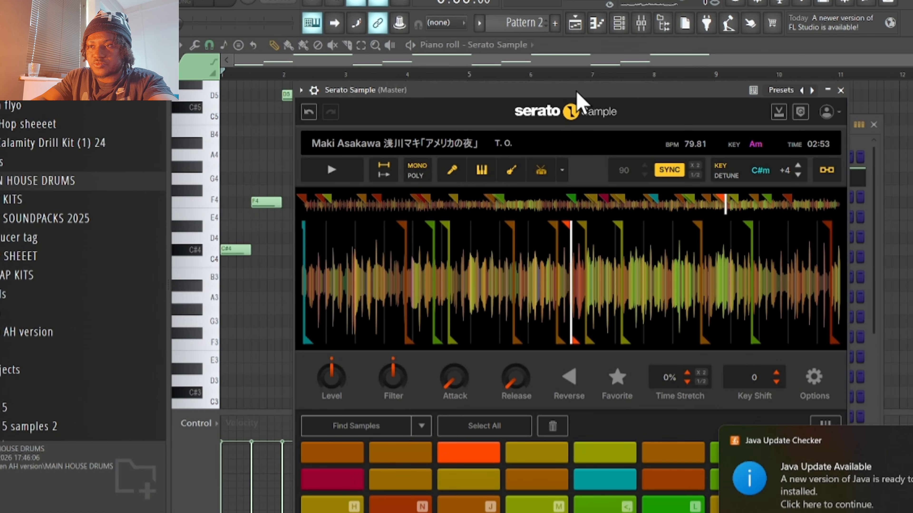
drag(560, 88, 554, 92)
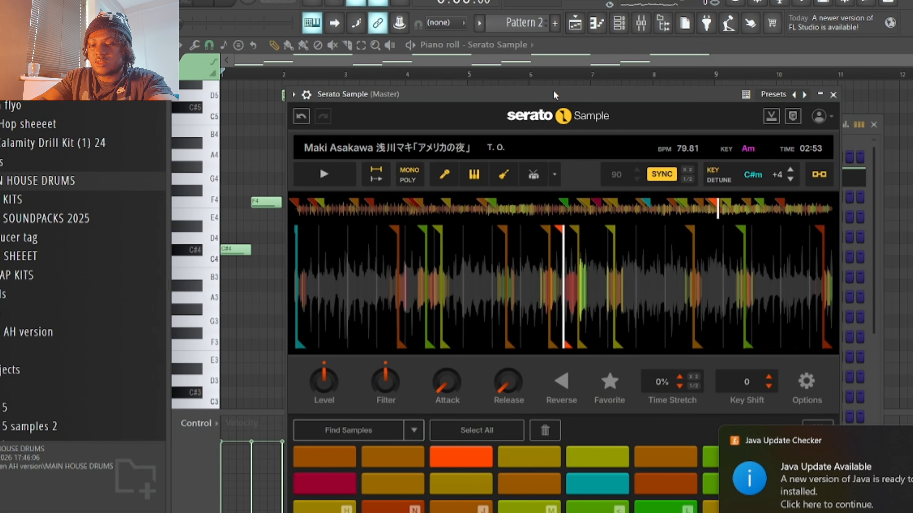
Play the Serato Sample chops by hand, including the C#4 and F4 chops, to demonstrate Pattern 2's sequence
key(l)
key(r)
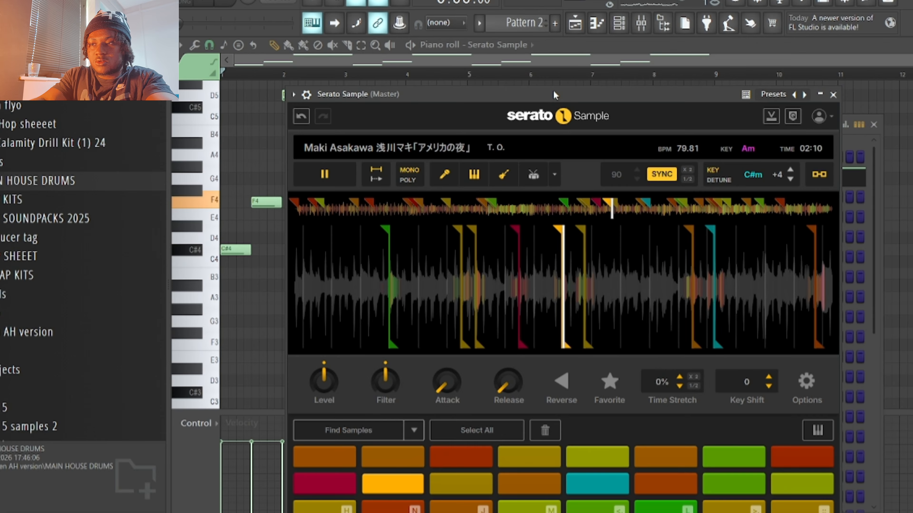
key(o)
key(l)
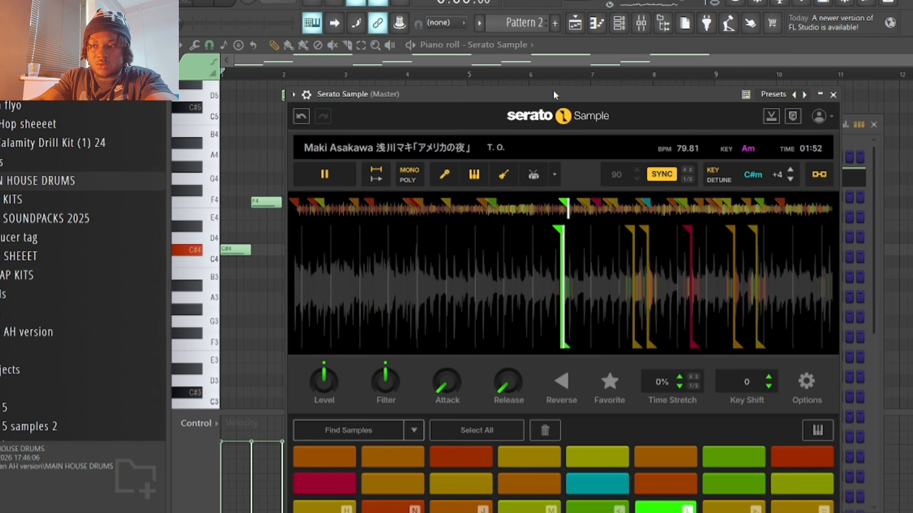
key(i)
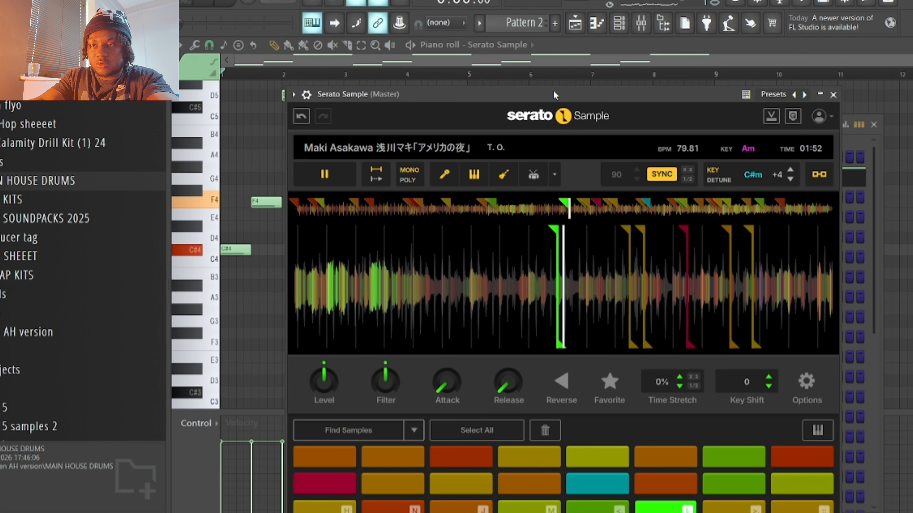
key(r)
key(l)
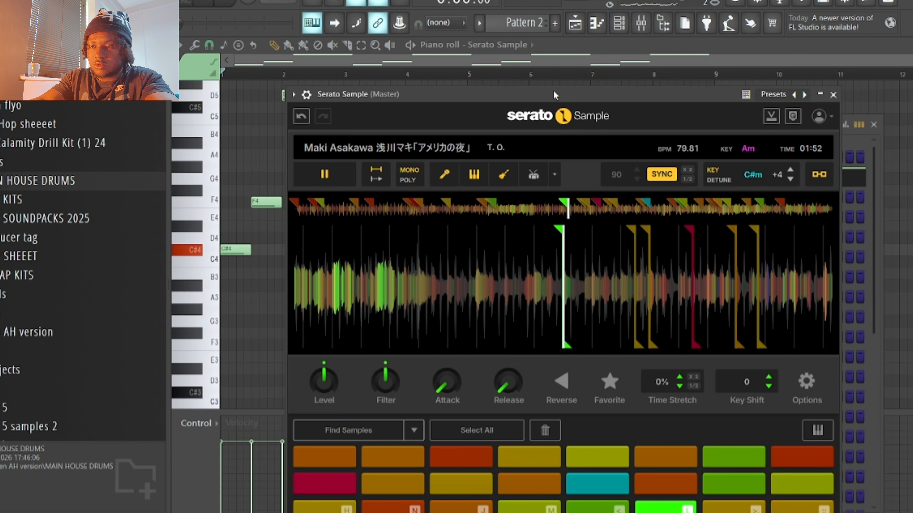
key(o)
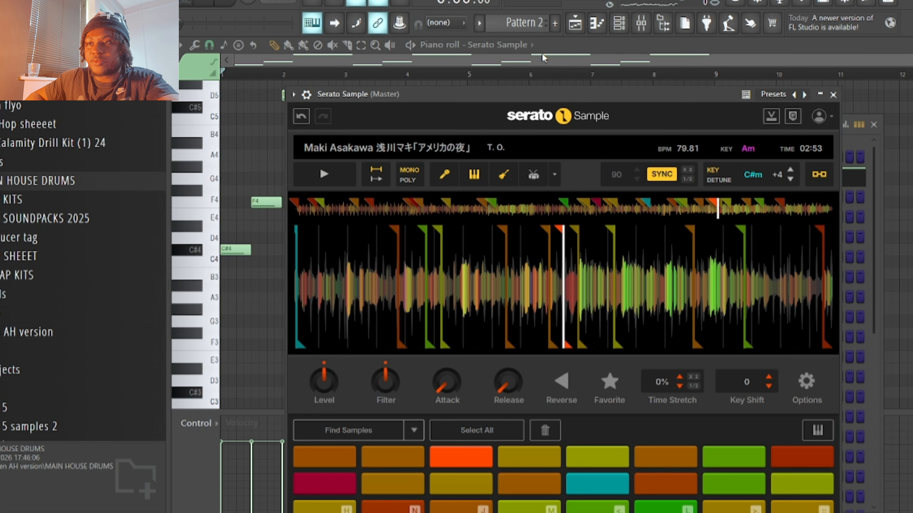
Bring the piano roll forward, select all of Pattern 2's Serato Sample notes and play the pattern
click(541, 53)
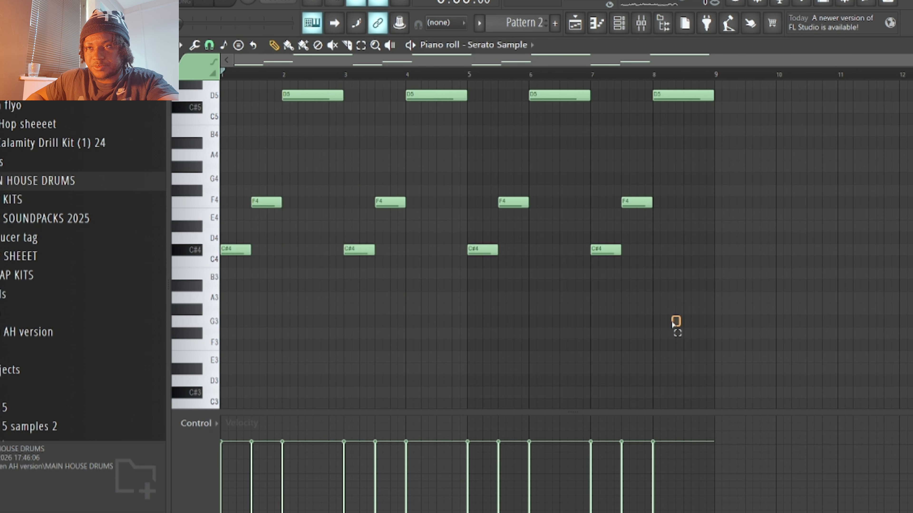
drag(671, 322, 215, 124)
key(space)
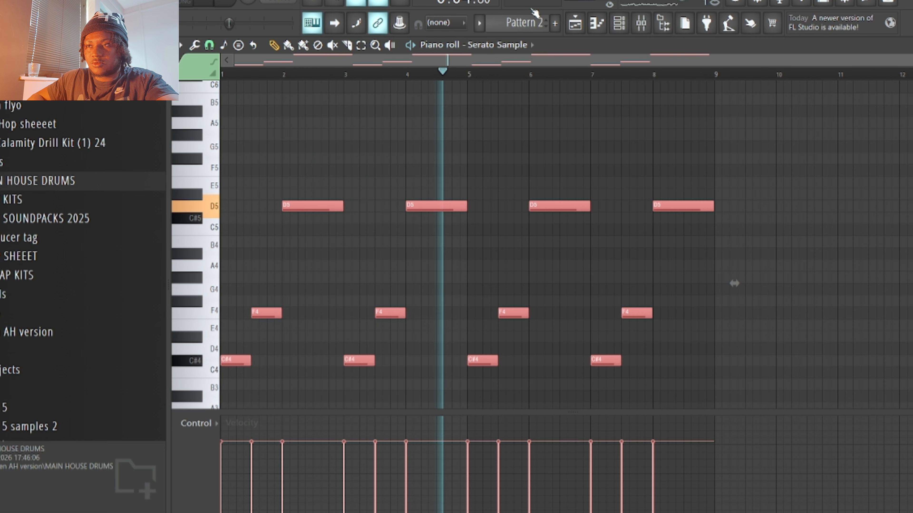
key(space)
Select the first two Pattern 1 (consolidated) #3 clips on Playlist Track 1 and reopen Serato Sample from the Channel rack
key(F5)
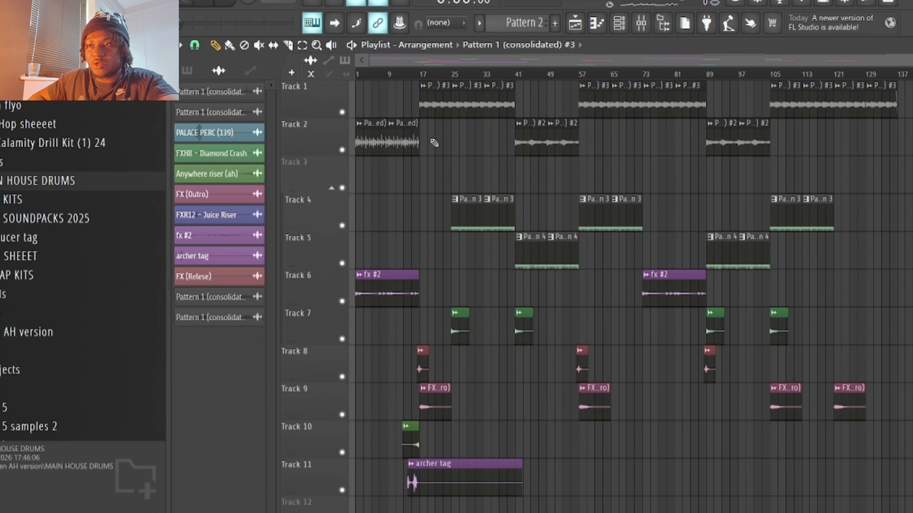
drag(477, 123, 474, 101)
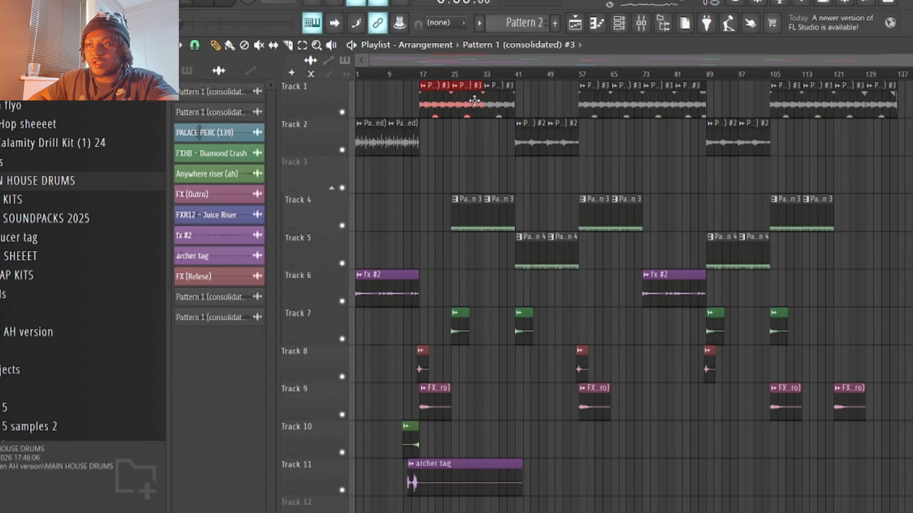
click(619, 23)
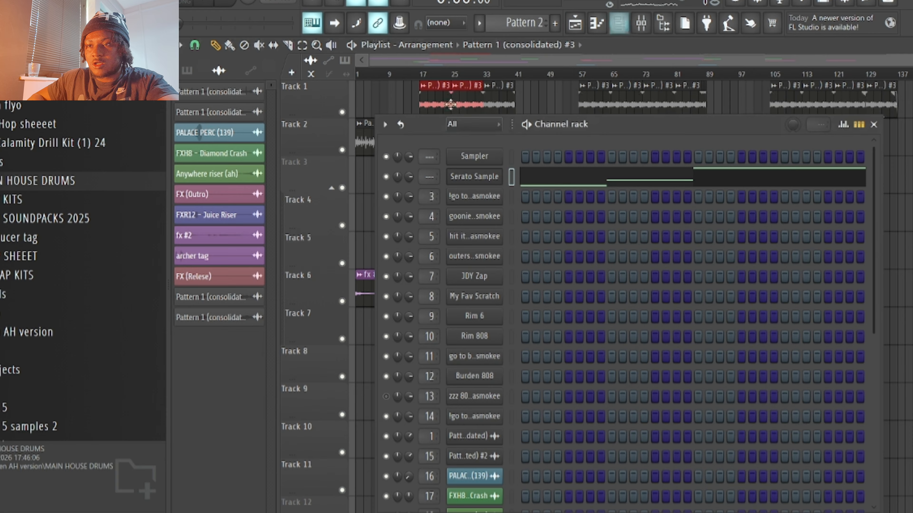
click(491, 180)
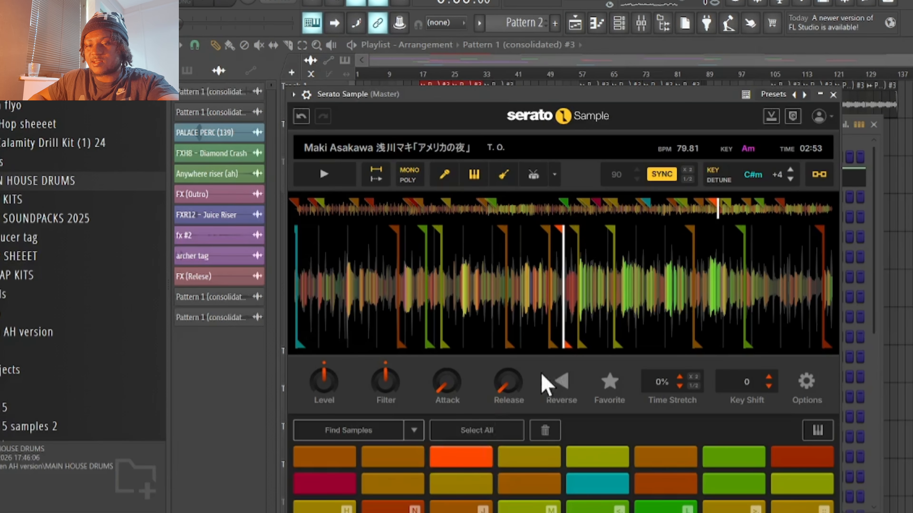
mouse_move(514, 100)
mouse_down()
mouse_move(508, 79)
mouse_move(487, 65)
mouse_up()
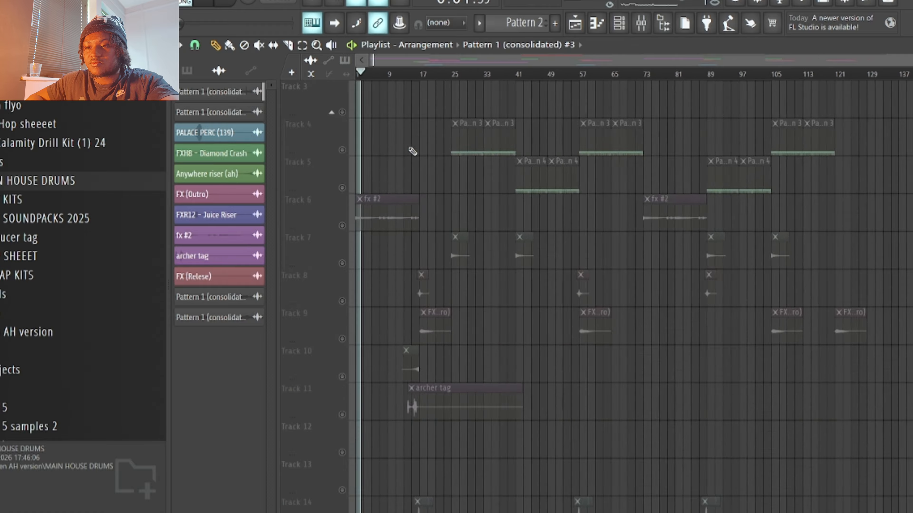
Follow the soloed sample tracks during Playlist playback and examine the consolidated clips on Track 2's intro and on Track 1 from bar 17
scroll(410, 154, up, 2)
scroll(410, 153, up, 3)
scroll(410, 154, down, 1)
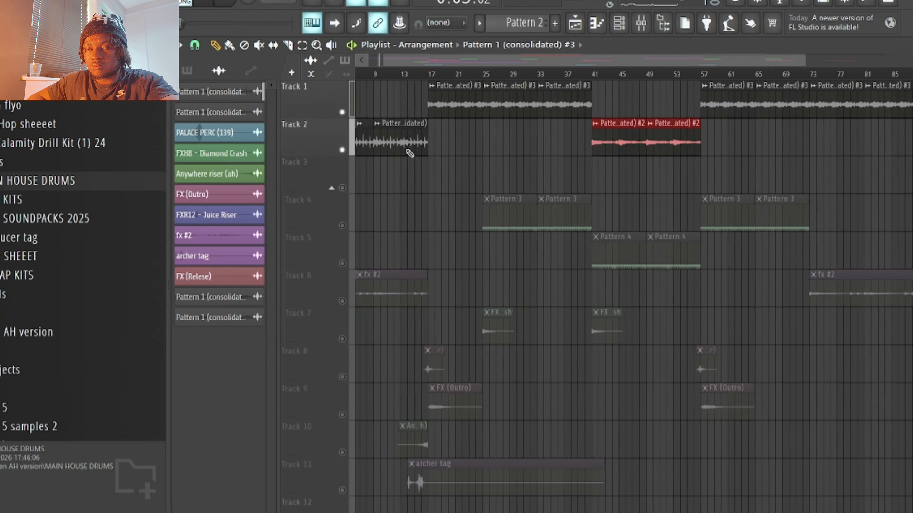
scroll(410, 154, up, 5)
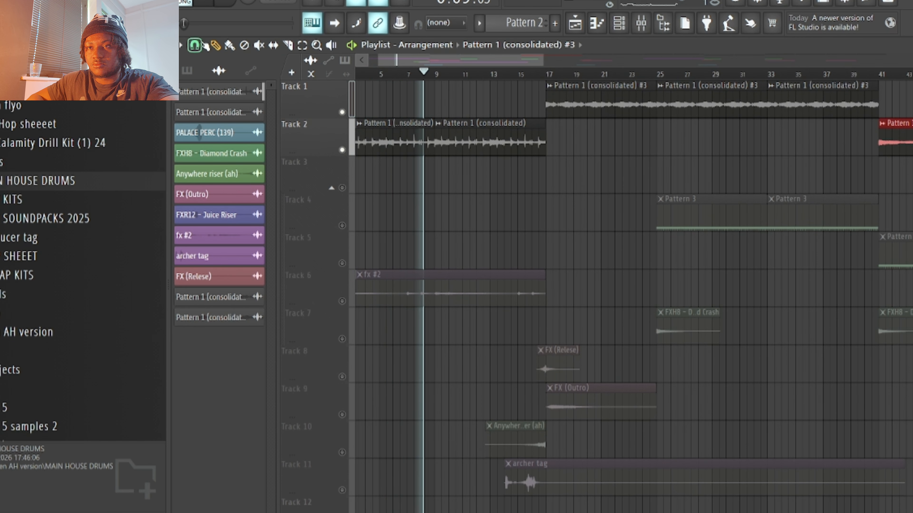
scroll(569, 123, up, 1)
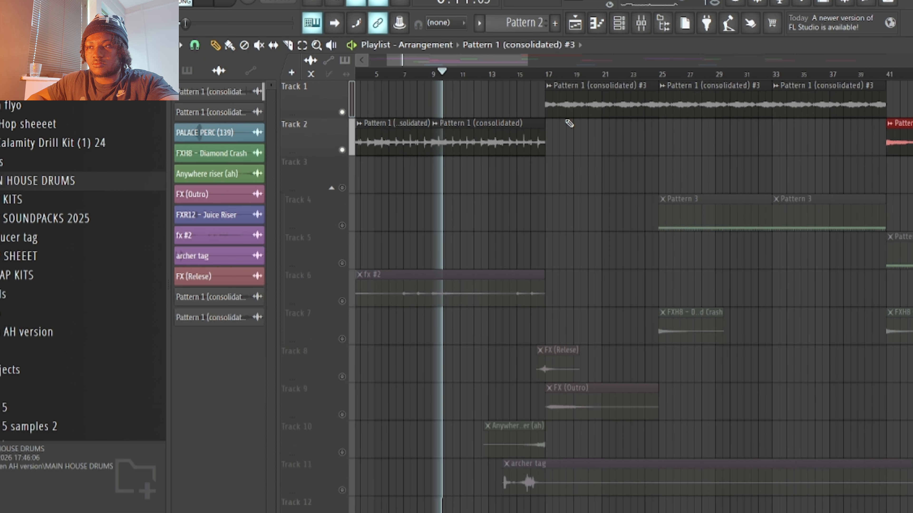
scroll(569, 123, up, 2)
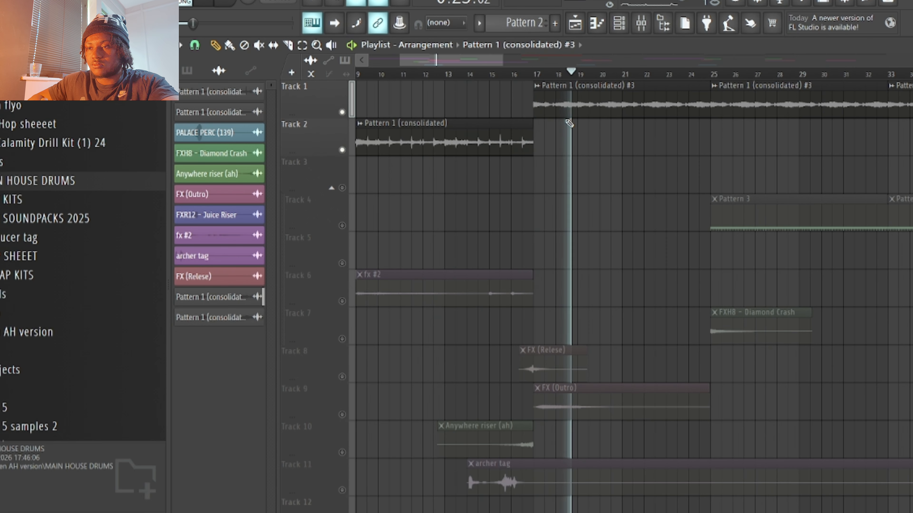
scroll(587, 247, down, 4)
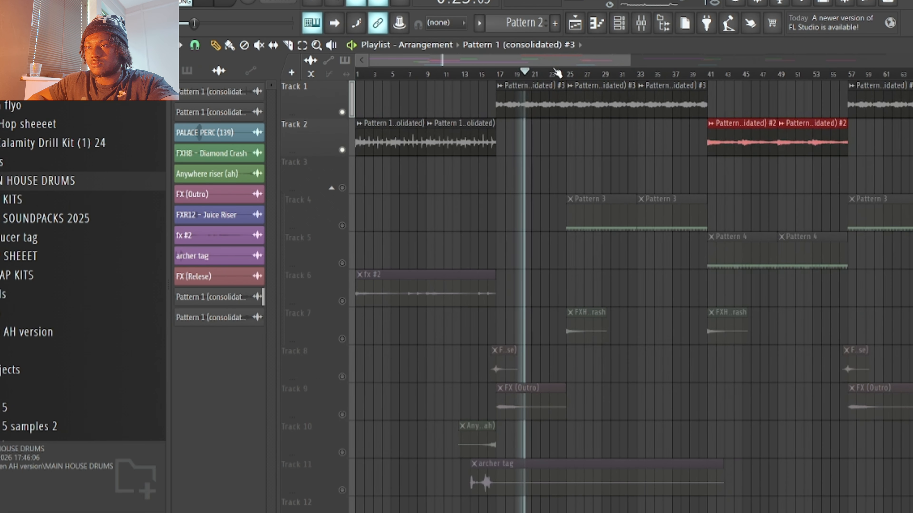
scroll(557, 73, up, 4)
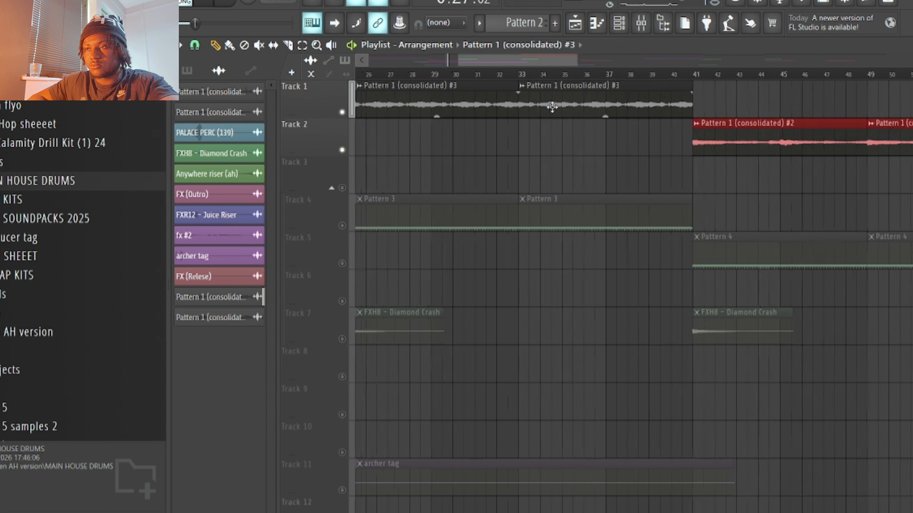
scroll(552, 107, down, 5)
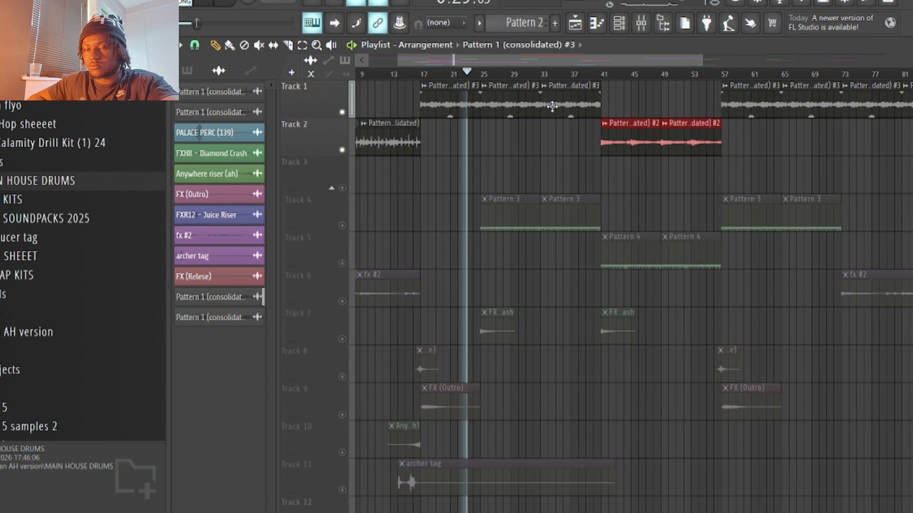
scroll(561, 116, up, 3)
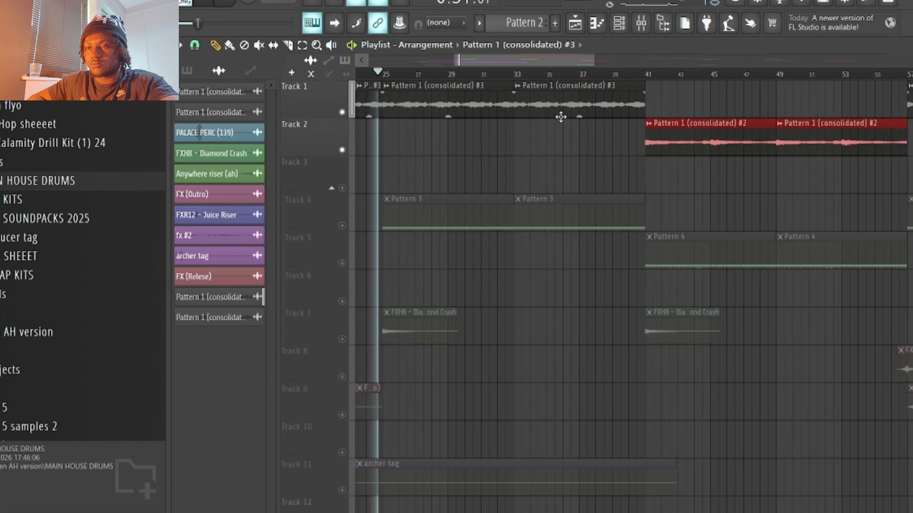
scroll(561, 117, down, 3)
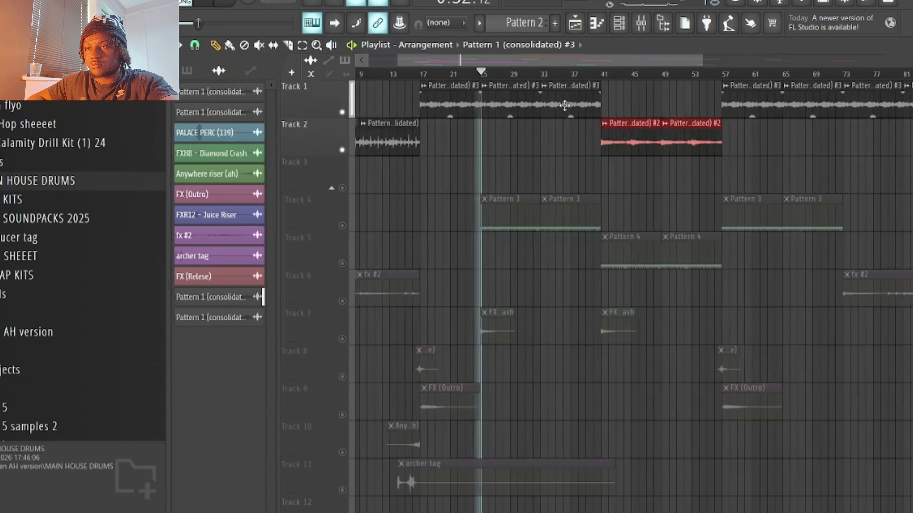
Move playback to bar 41 and examine the Pattern 1 (consolidated) #2 clips on Track 2
click(606, 73)
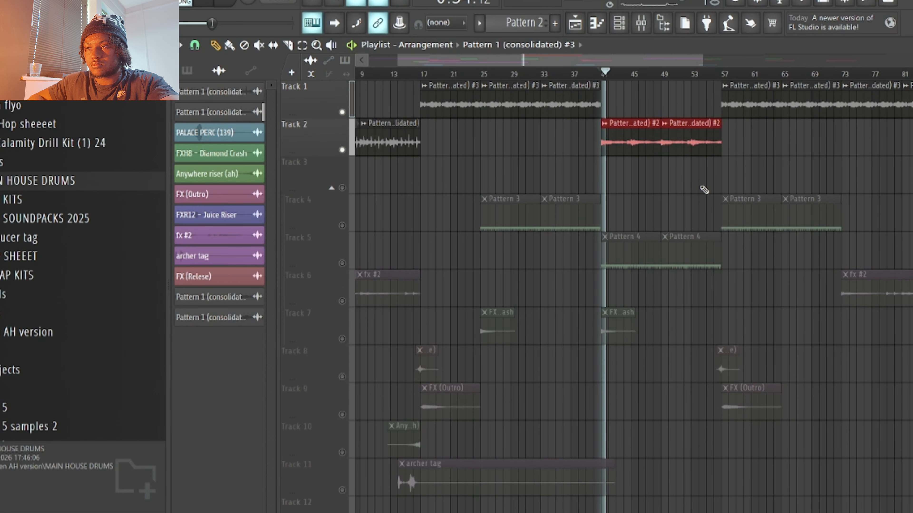
scroll(599, 179, up, 3)
scroll(595, 174, down, 3)
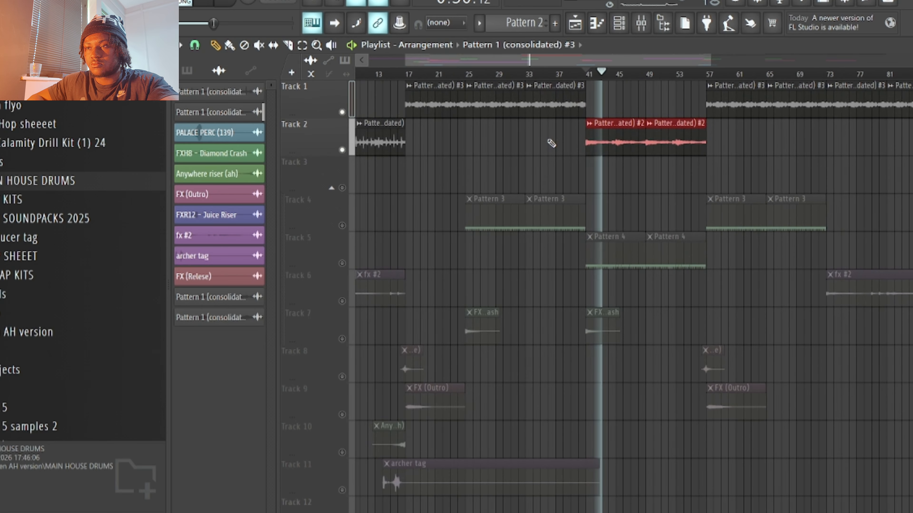
scroll(575, 146, up, 3)
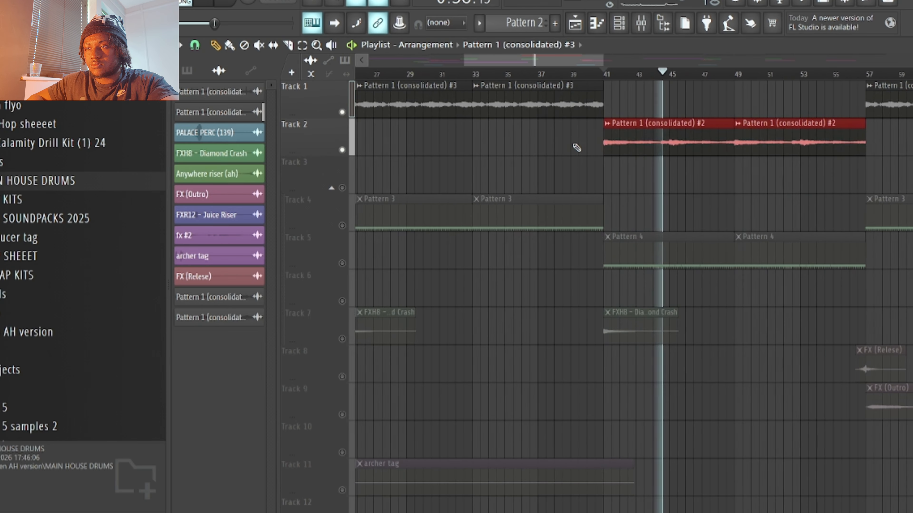
scroll(575, 146, down, 4)
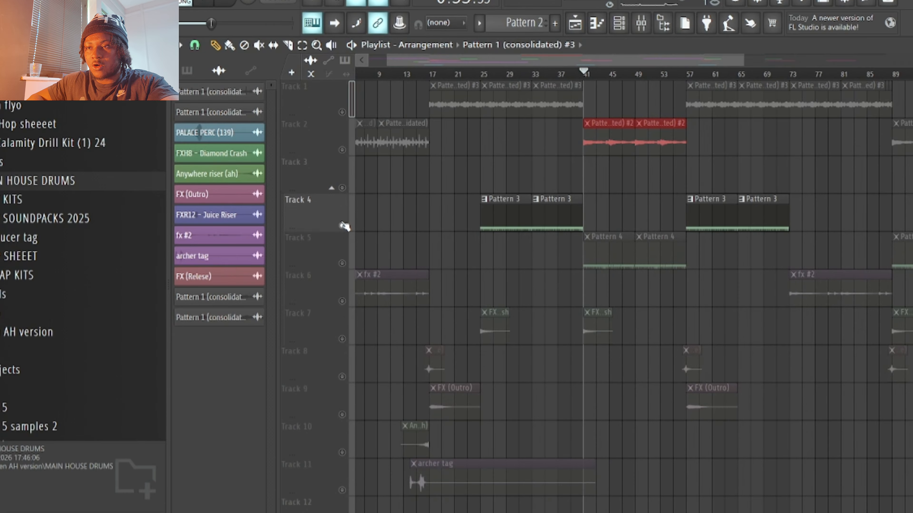
Move the Playlist playhead to bar 25 and open Track 4's first Pattern 3 clip in the piano roll
scroll(515, 163, up, 2)
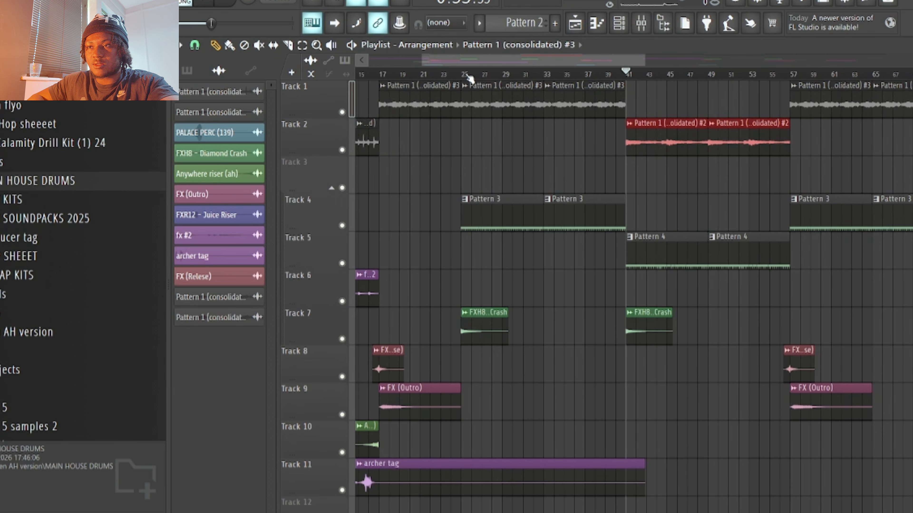
scroll(404, 253, up, 3)
scroll(491, 226, down, 3)
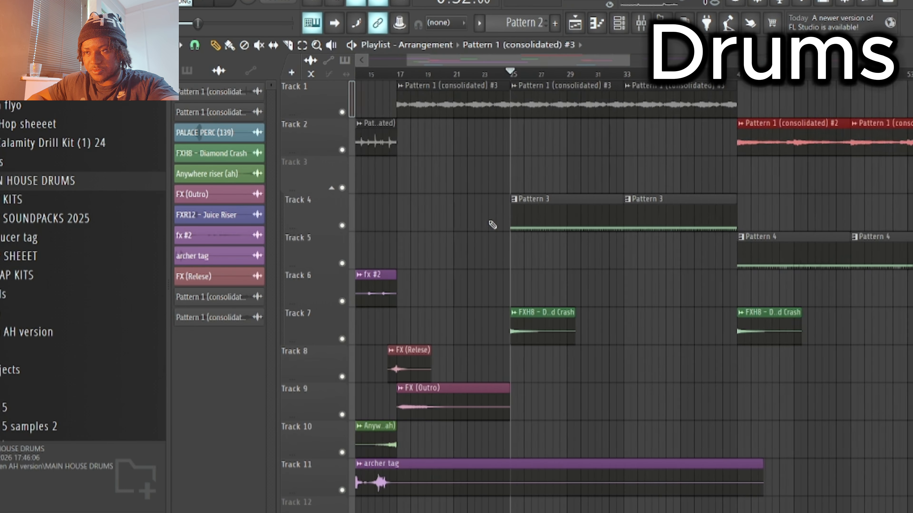
click(535, 215)
double_click(536, 215)
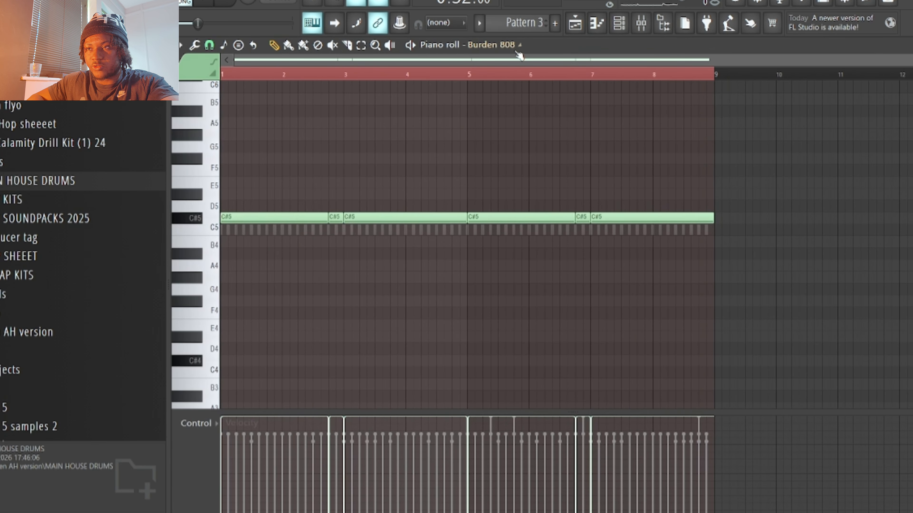
Switch the piano roll to the "!go to rim" channel and play Pattern 3 to examine the rim notes
click(496, 45)
click(535, 350)
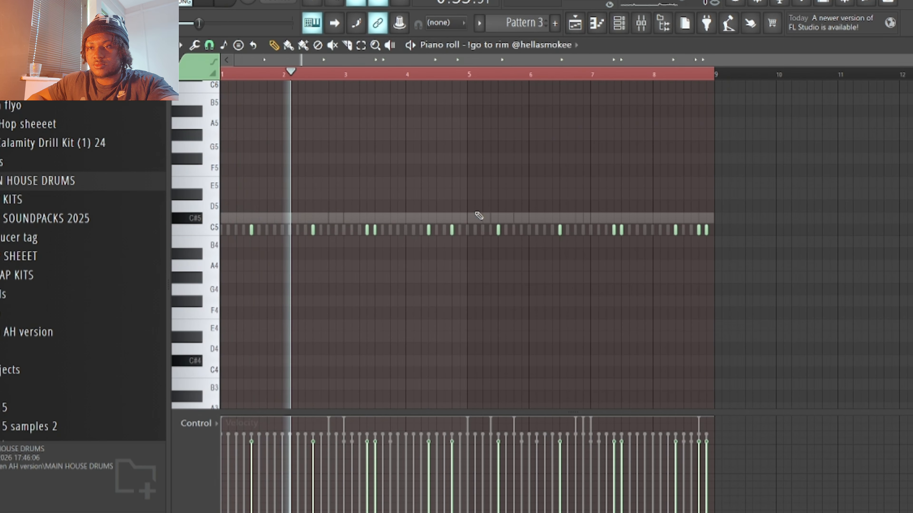
scroll(479, 216, up, 3)
scroll(479, 218, down, 3)
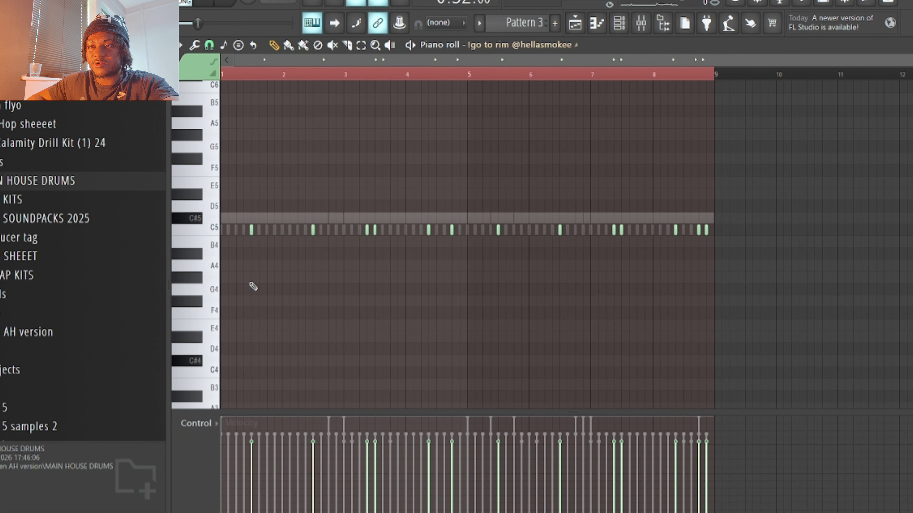
Switch the piano roll to the goonie perc channel and on to hit it perc to examine their Pattern 3 notes
click(529, 53)
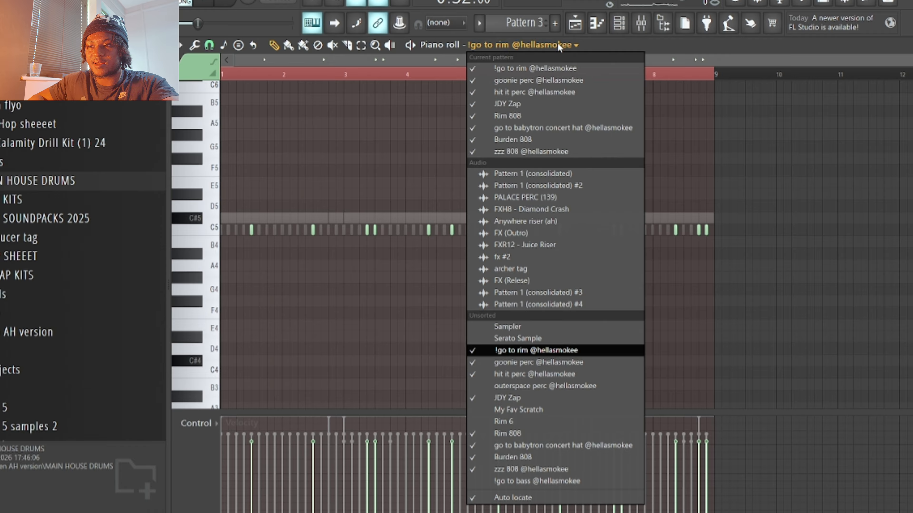
click(537, 362)
click(619, 23)
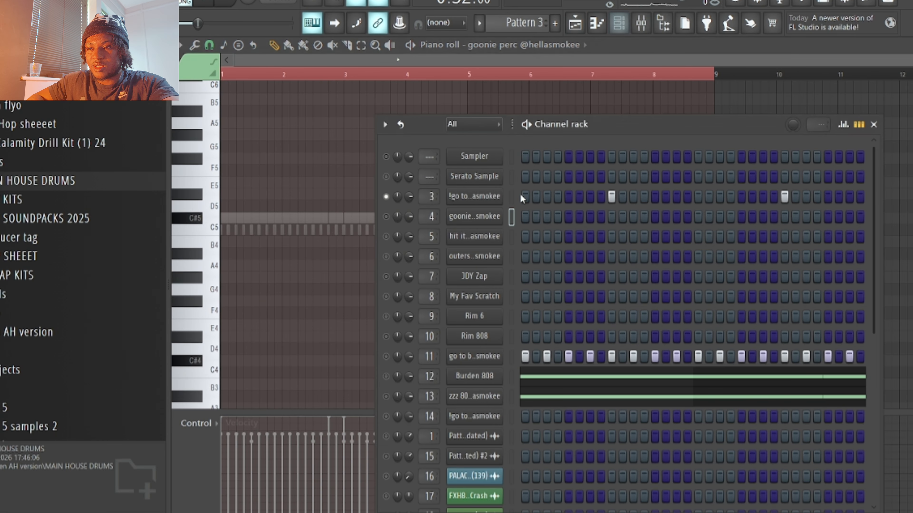
key(space)
click(407, 64)
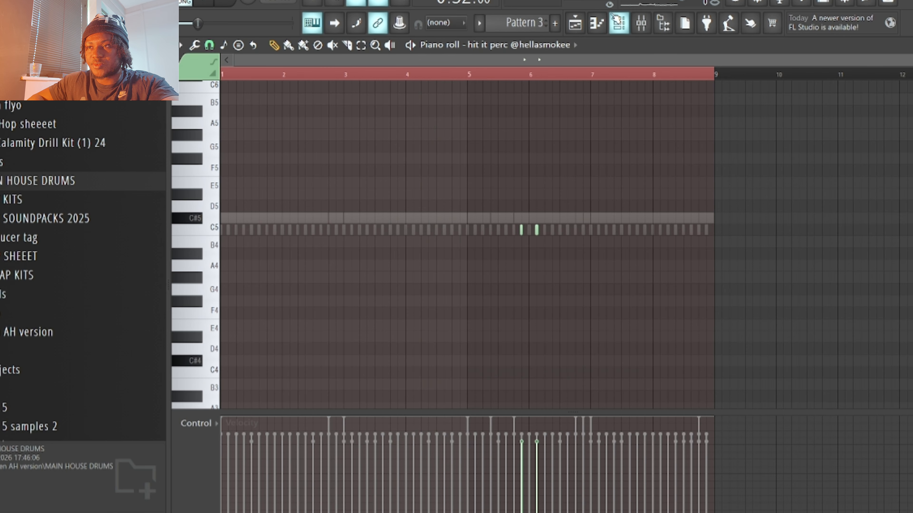
Open Pattern 3's JDY Zap notes in the piano roll during playback, and solo the JDY Zap channel
click(613, 18)
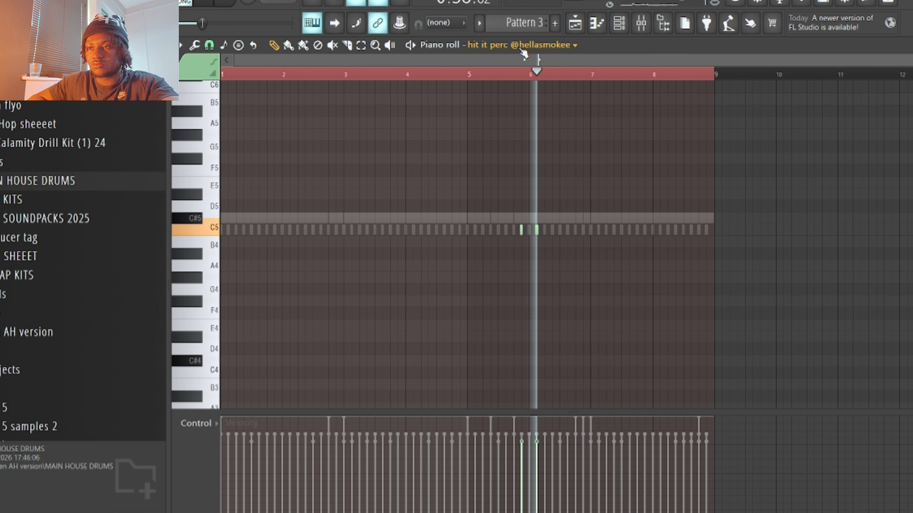
click(520, 48)
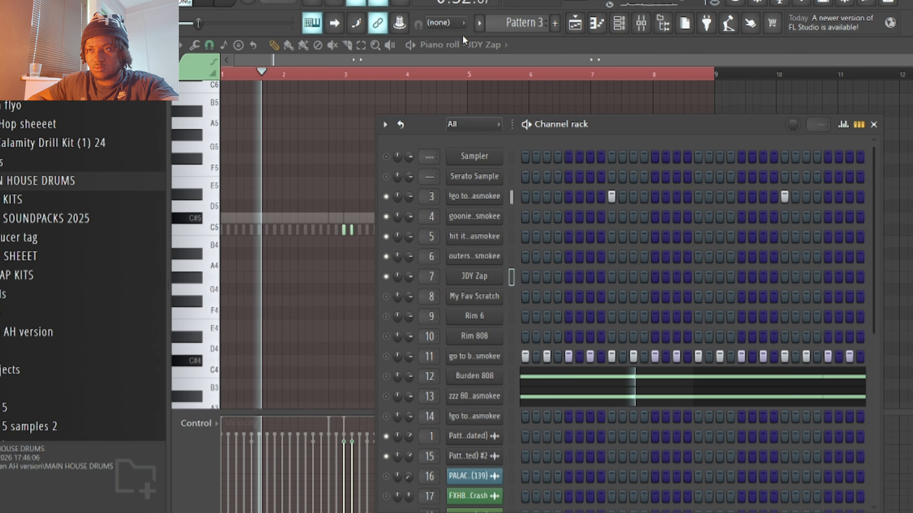
click(456, 44)
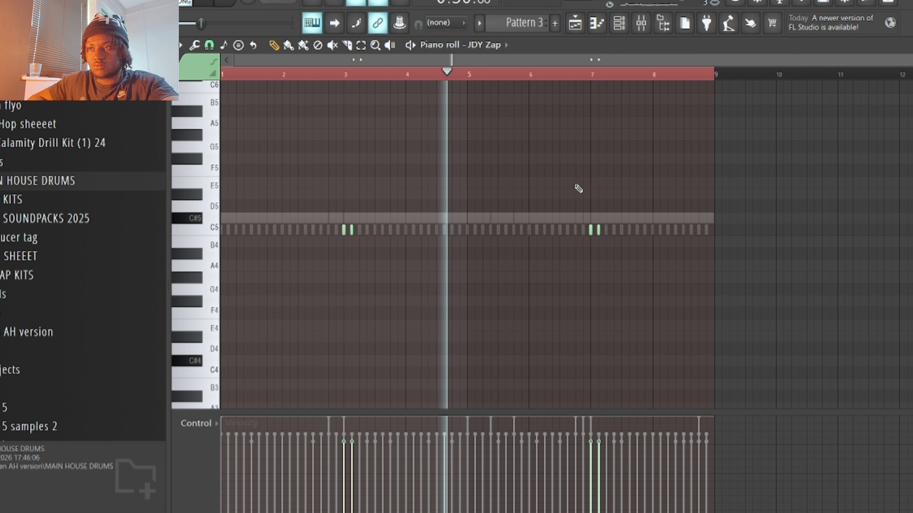
key(space)
click(617, 25)
right_click(388, 278)
click(453, 287)
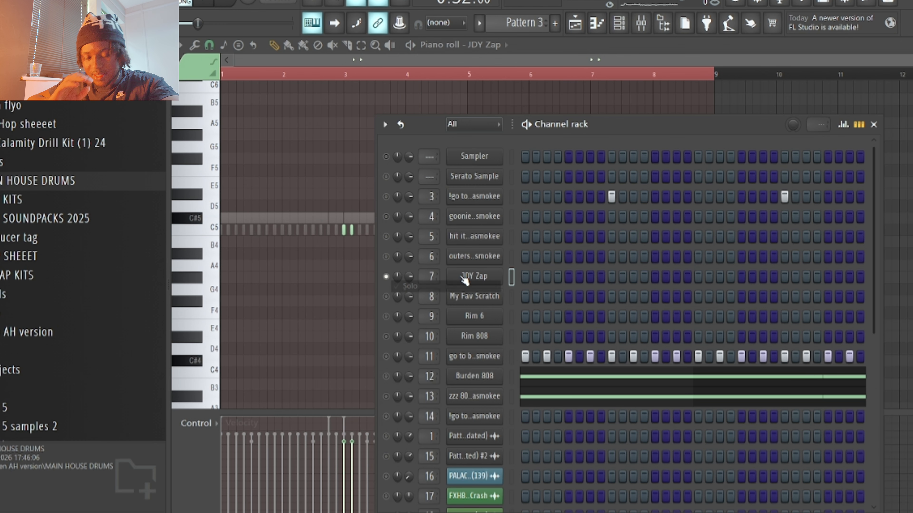
Open the Burden 808 channel's Pattern 3 notes in the piano roll to examine and play the 808 line
right_click(385, 377)
click(430, 316)
click(531, 378)
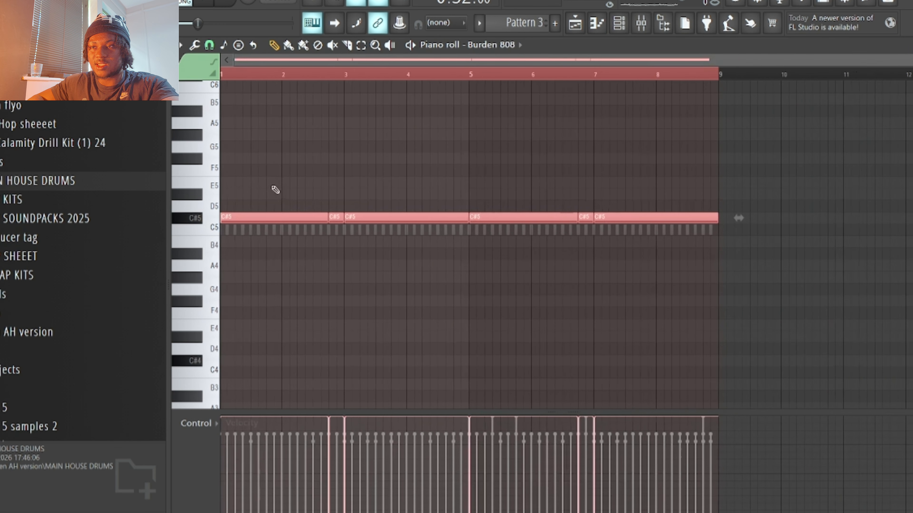
scroll(228, 198, up, 5)
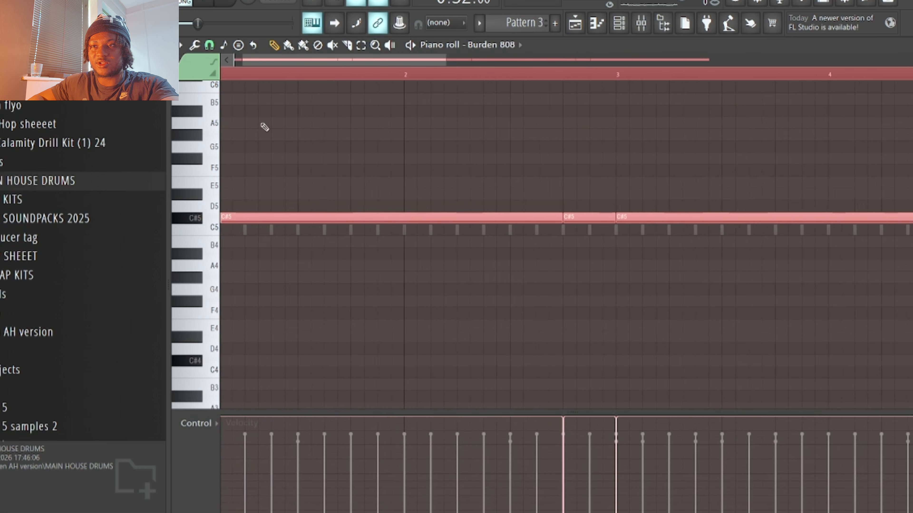
scroll(268, 119, down, 4)
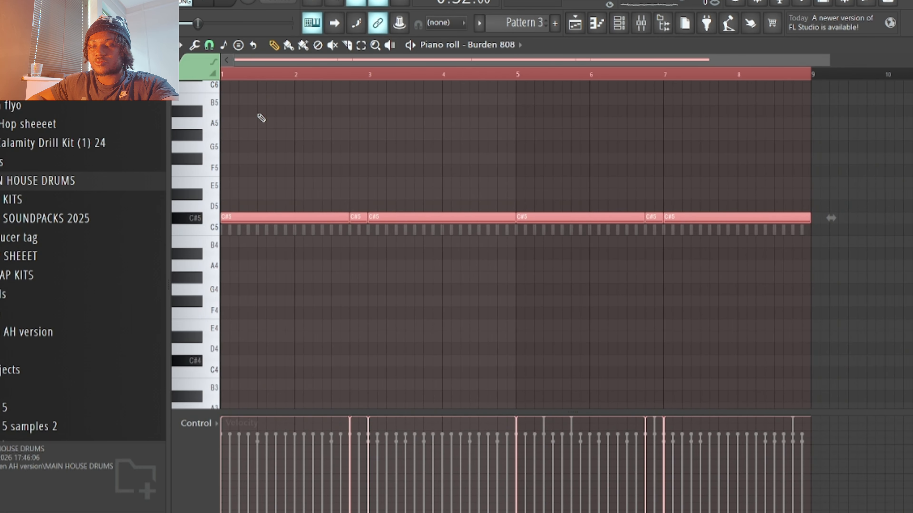
key(space)
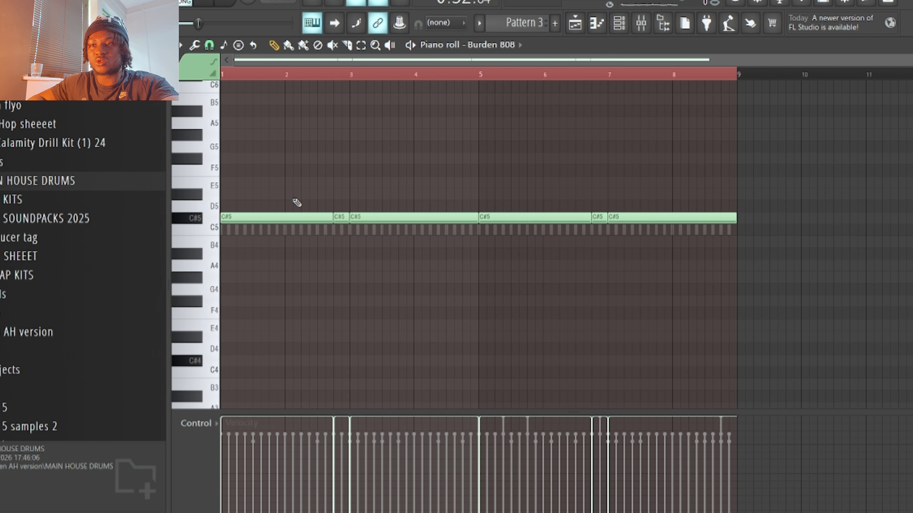
Compare the Burden 808 notes of Pattern 3 with those in Track 5's first Pattern 4 clip during playback
click(575, 22)
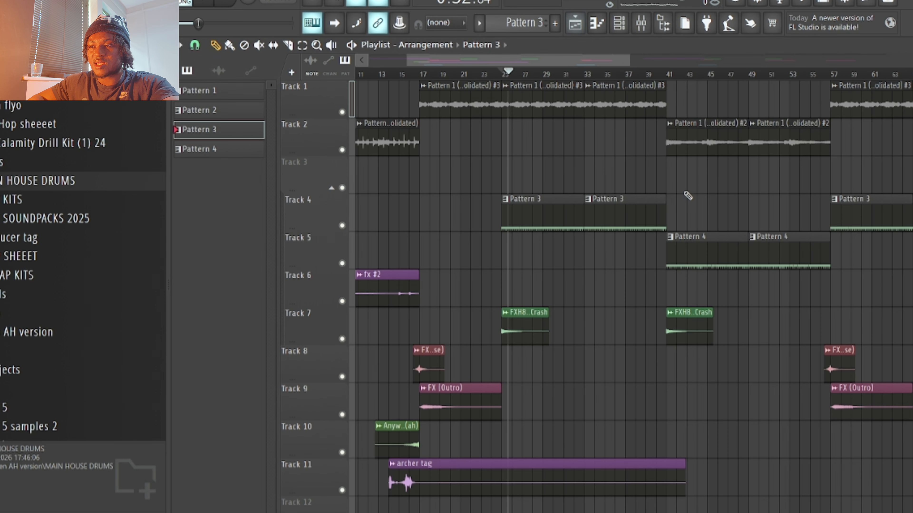
double_click(676, 243)
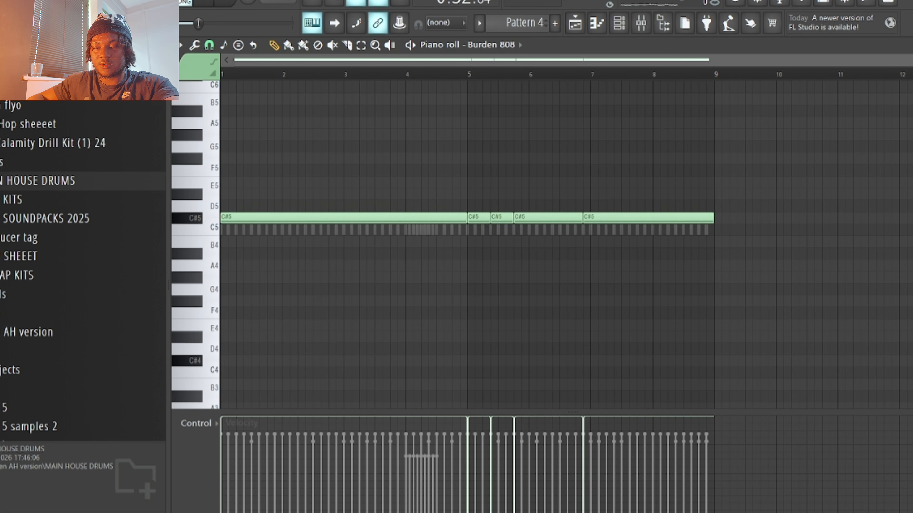
key(space)
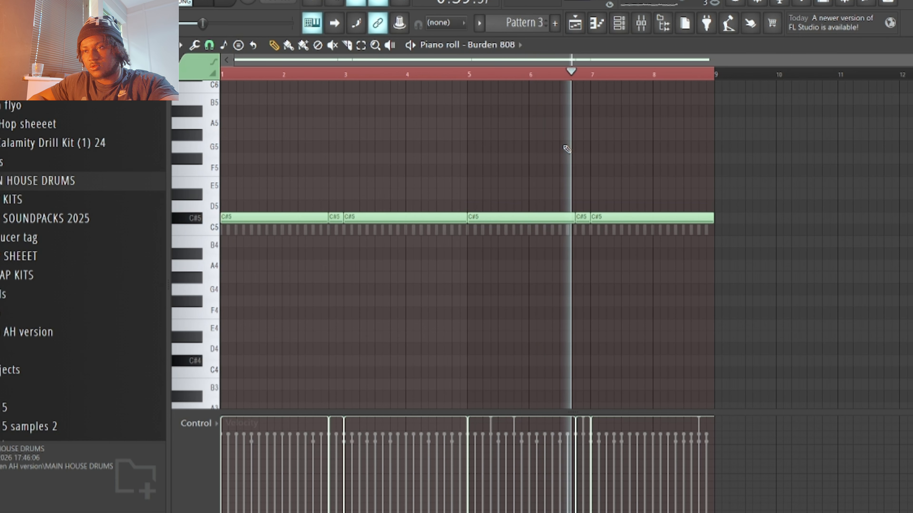
key(F5)
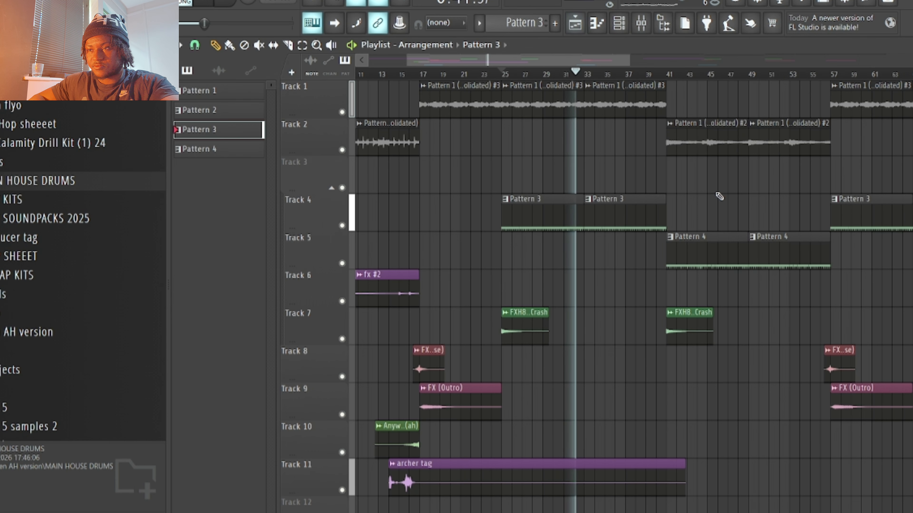
scroll(719, 196, up, 3)
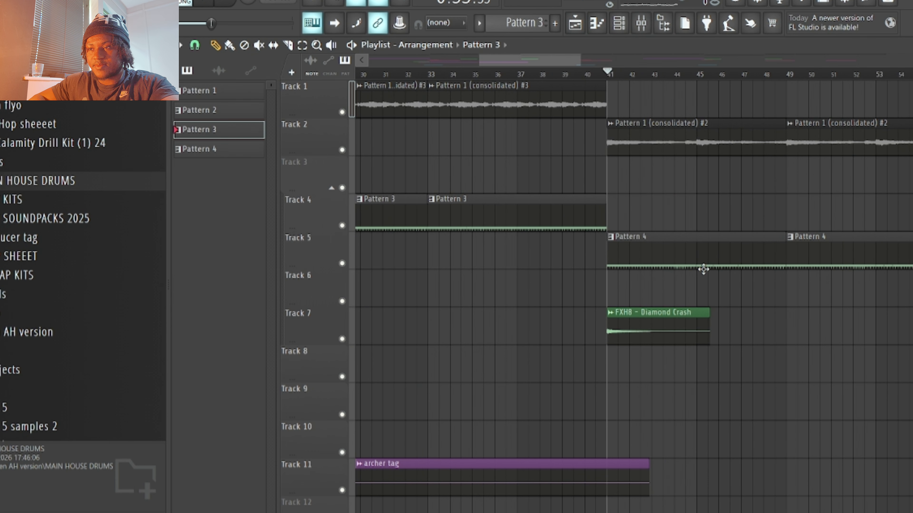
double_click(702, 252)
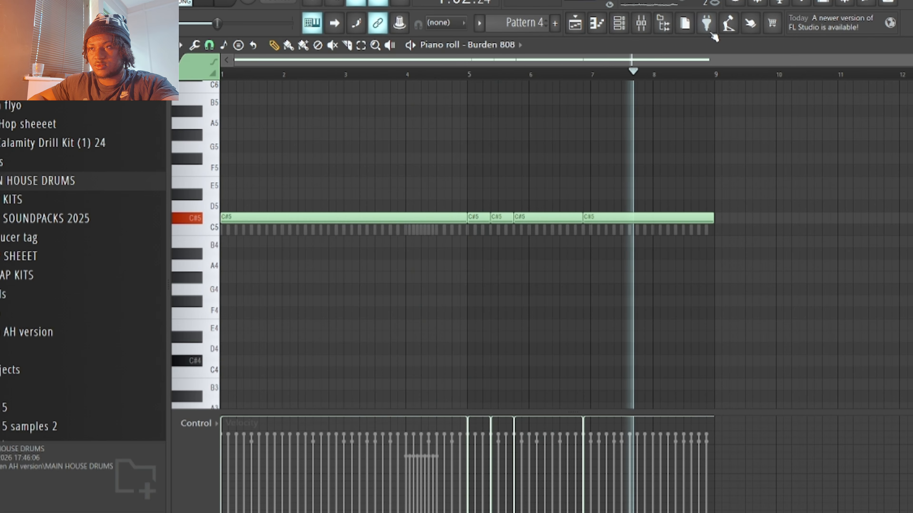
click(593, 28)
click(577, 27)
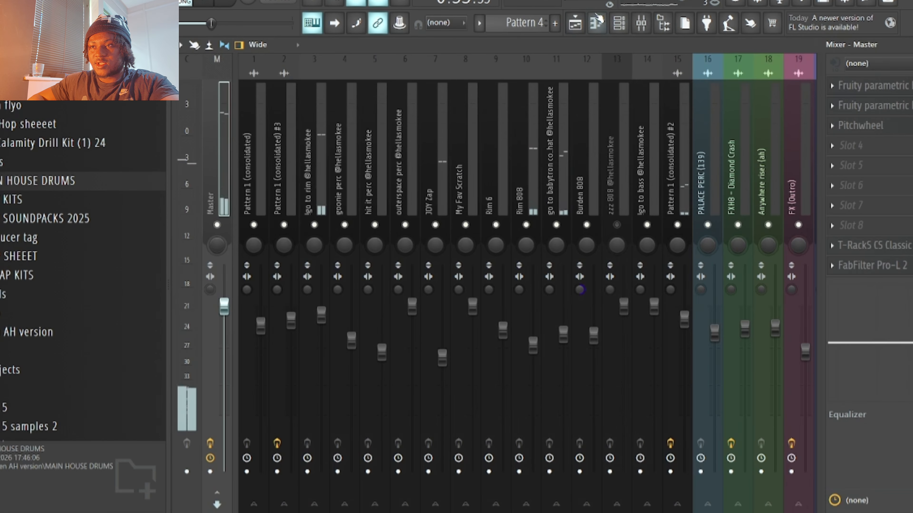
click(575, 23)
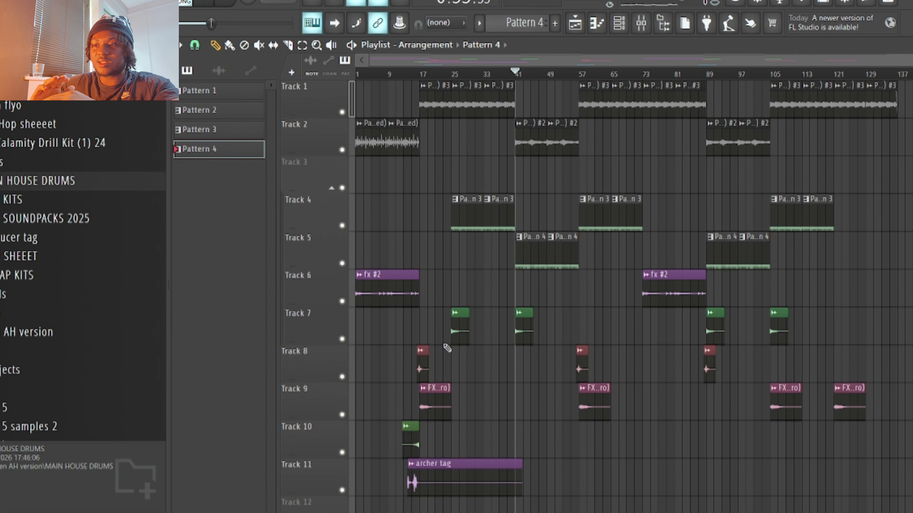
Solo Track 10's Anywhere riser together with Track 8's FX (Relese) clip before bar 17, and restore all tracks
scroll(411, 366, up, 8)
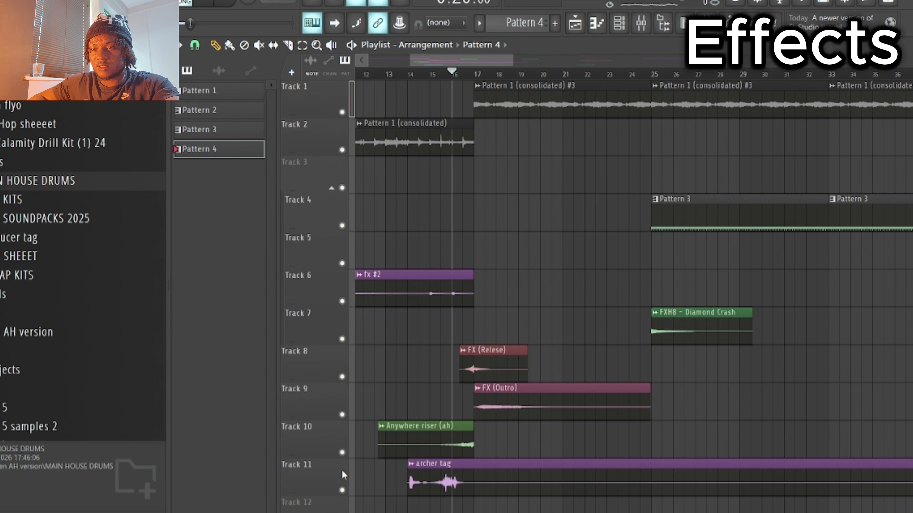
right_click(342, 453)
click(342, 376)
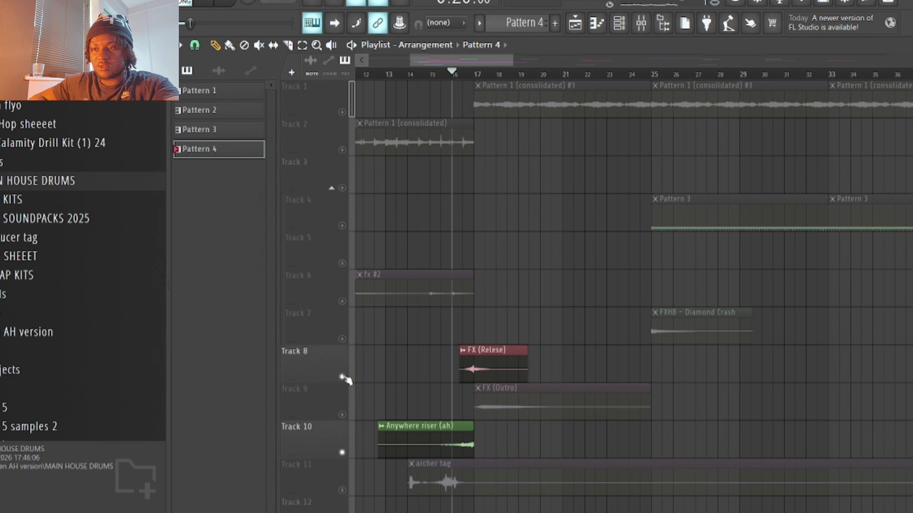
right_click(342, 415)
right_click(342, 415)
scroll(539, 384, up, 2)
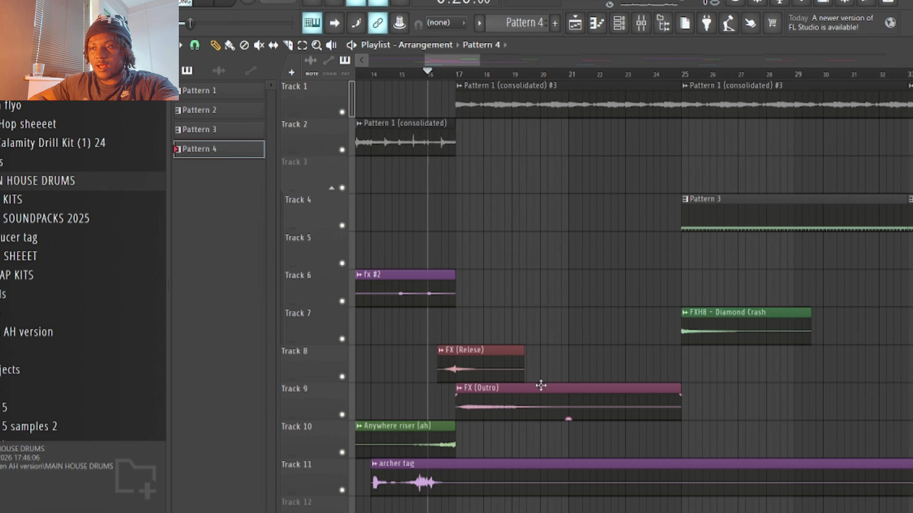
Select the FXH8 - Diamond Crash clips at bars 25 and 41 on Track 7
scroll(553, 381, down, 4)
drag(604, 298, 557, 412)
drag(682, 348, 455, 333)
scroll(661, 328, down, 3)
scroll(665, 326, up, 1)
scroll(462, 323, down, 4)
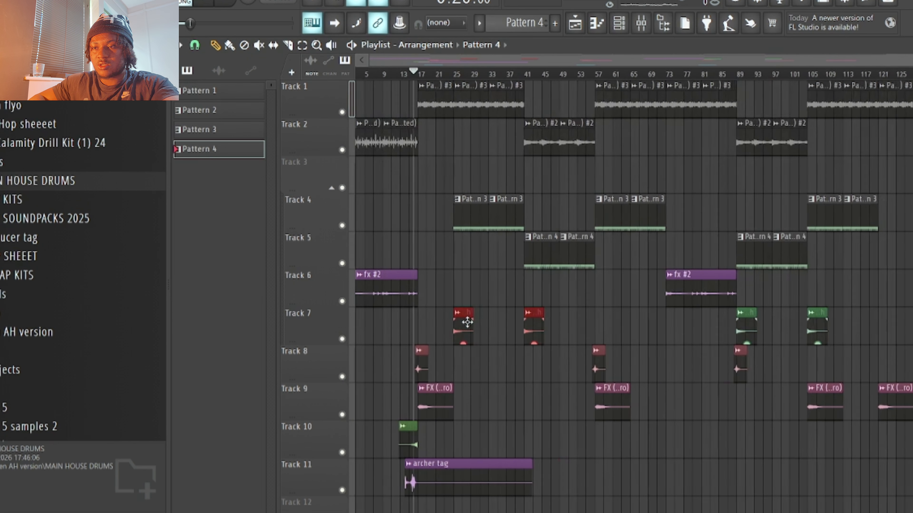
Play the Playlist from bar 16 to hear the FX (Relese) and FX (Outro) clips leading into bar 17
key(space)
scroll(406, 374, up, 3)
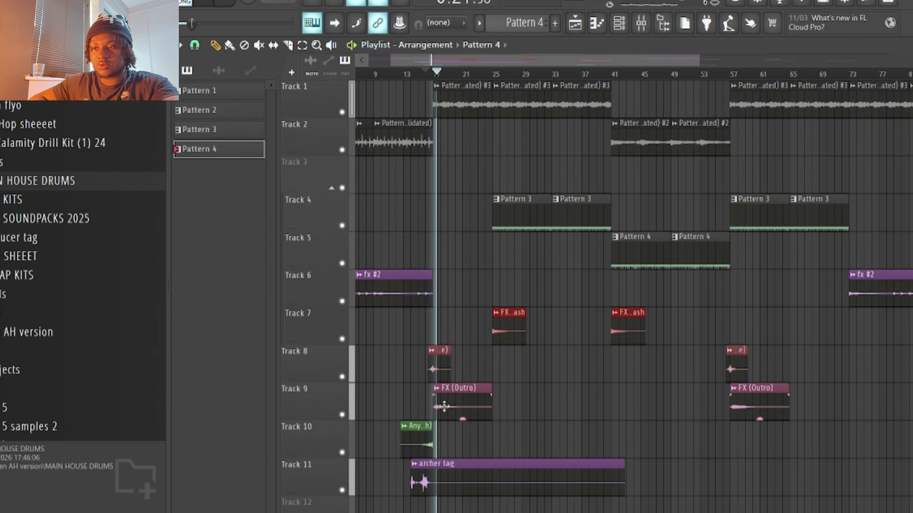
key(space)
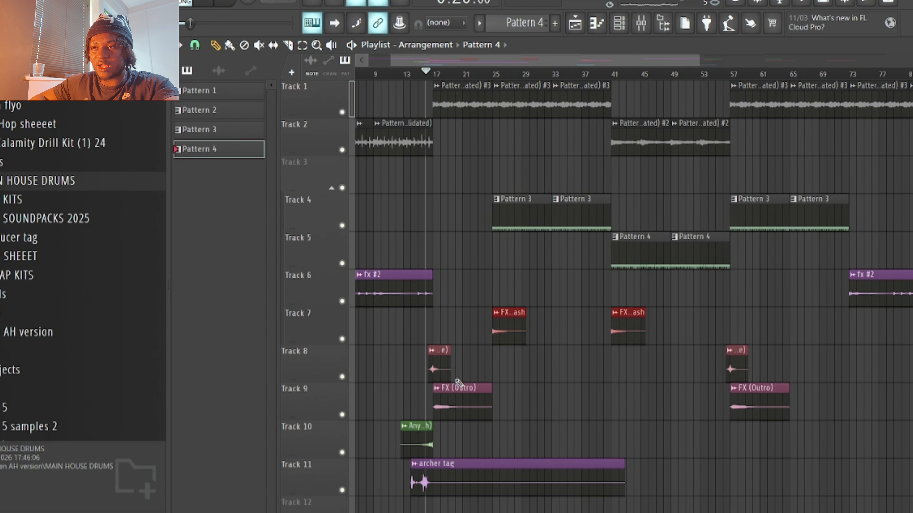
scroll(502, 321, down, 3)
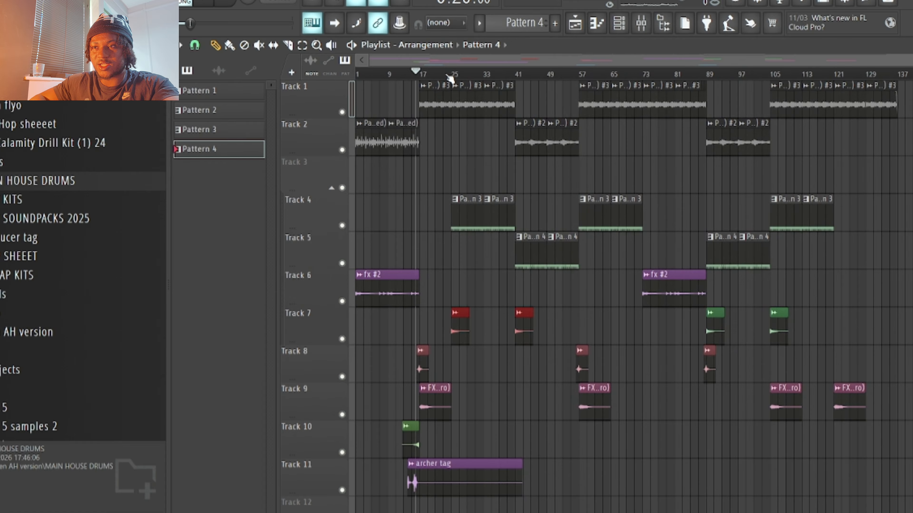
Select only Track 7's crash clip at bar 25 and play the Playlist from there to hear it
scroll(551, 327, up, 3)
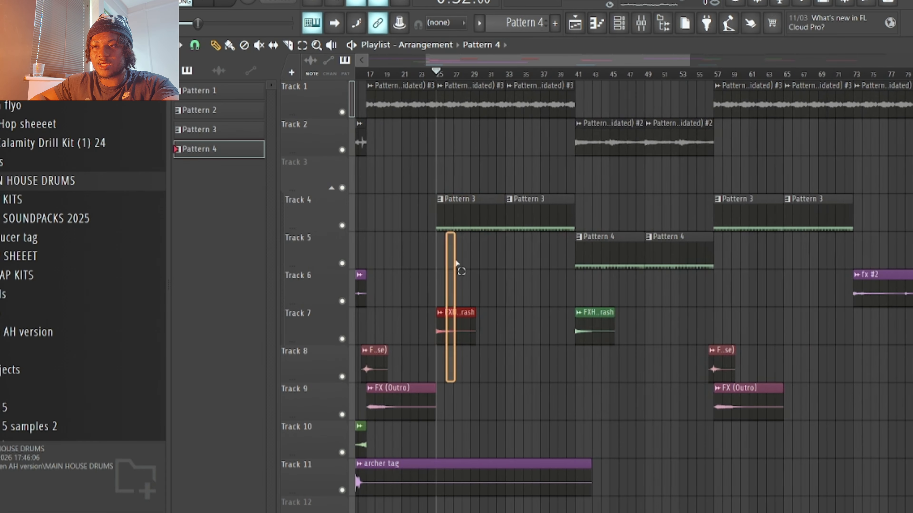
scroll(485, 326, down, 3)
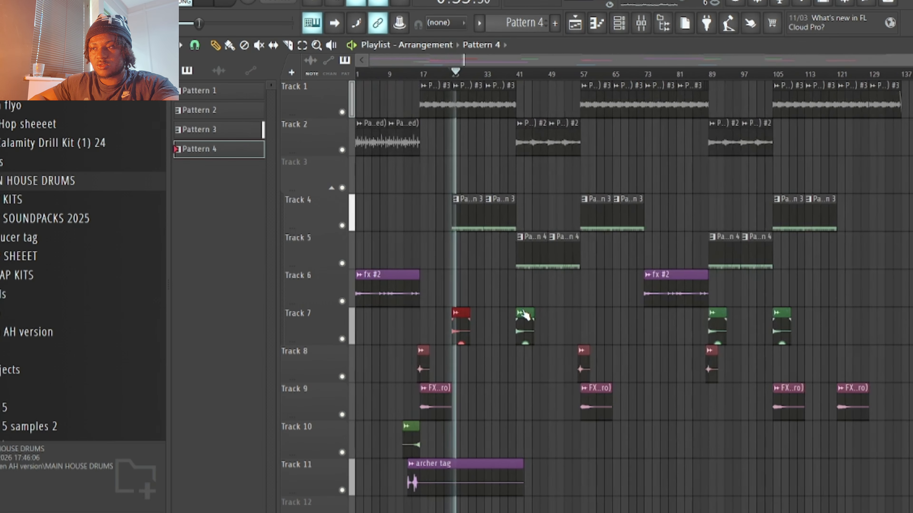
scroll(544, 332, up, 3)
scroll(544, 332, down, 3)
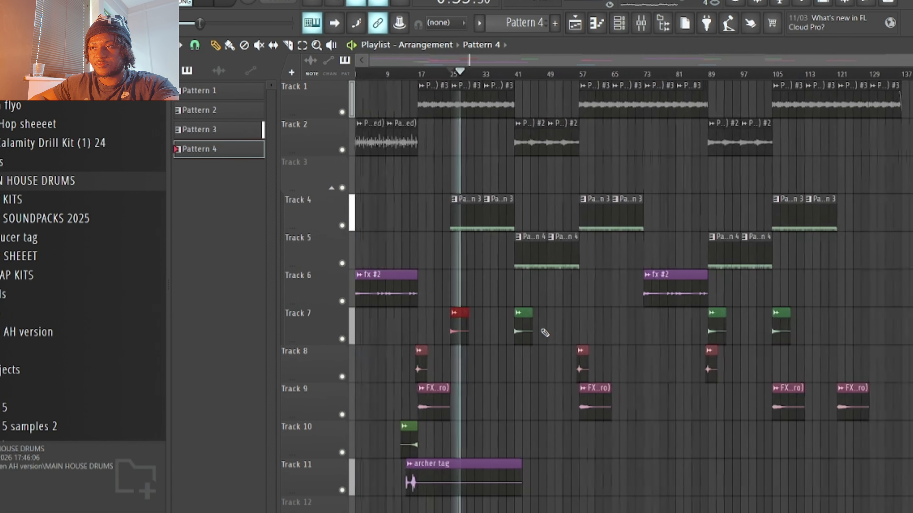
key(space)
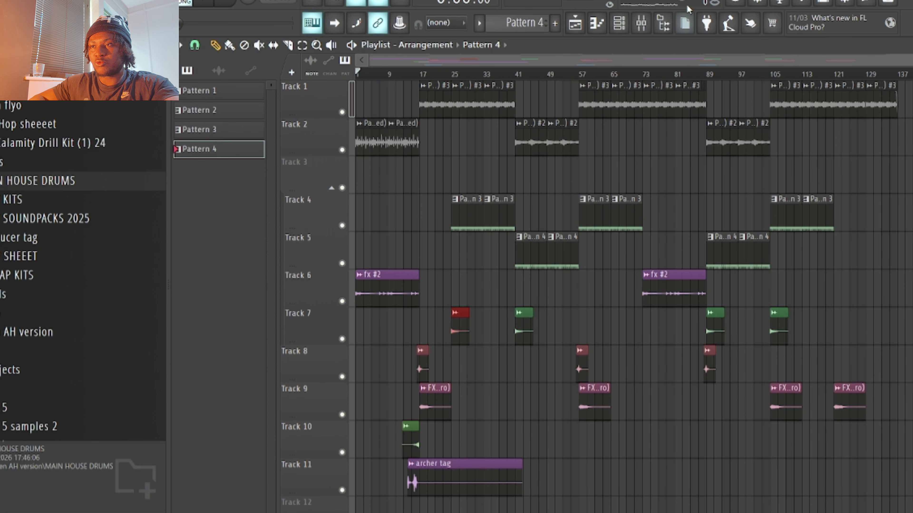
Open the Serato Sample channel from the Channel rack to view the chopped sample, and close the plugin
click(617, 20)
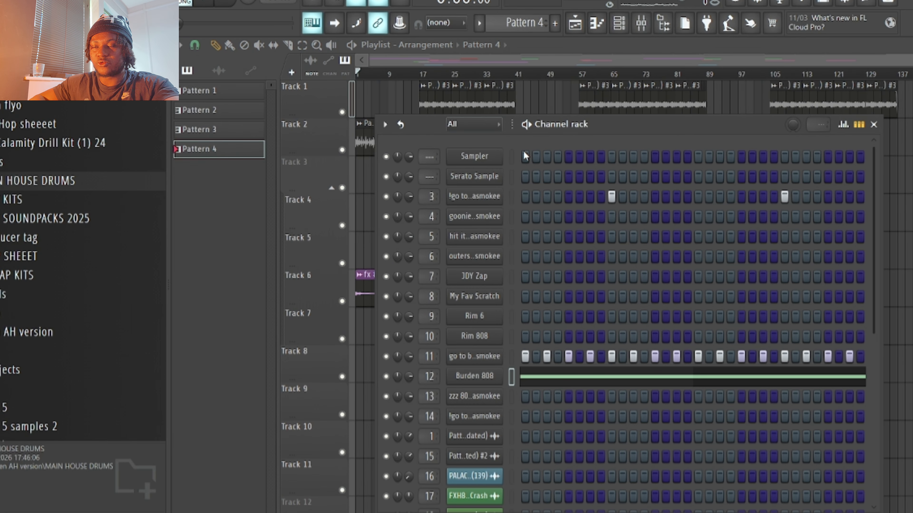
click(474, 178)
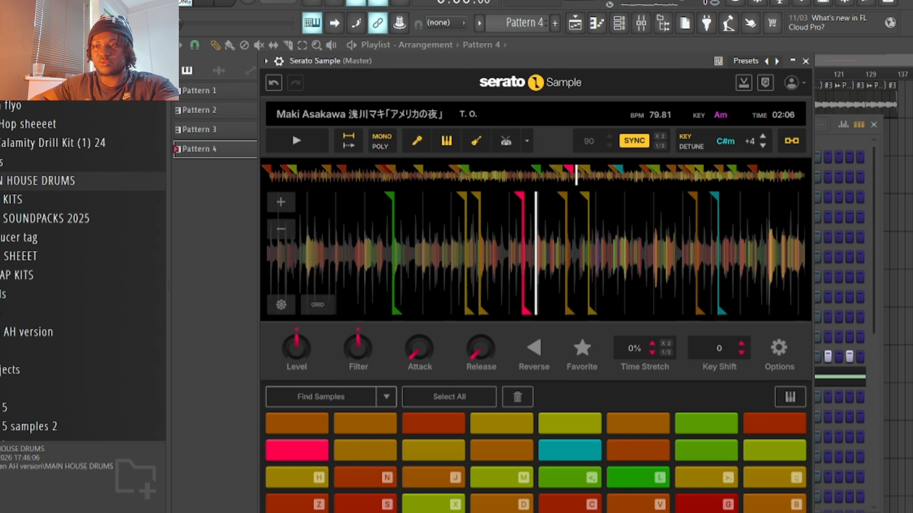
drag(519, 244, 476, 244)
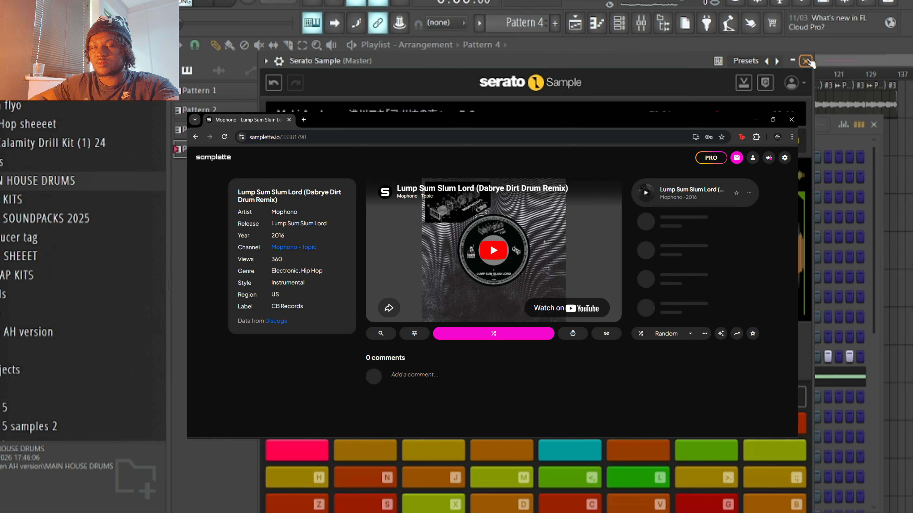
click(806, 61)
Play the complete arrangement in the Playlist and stop playback
click(265, 273)
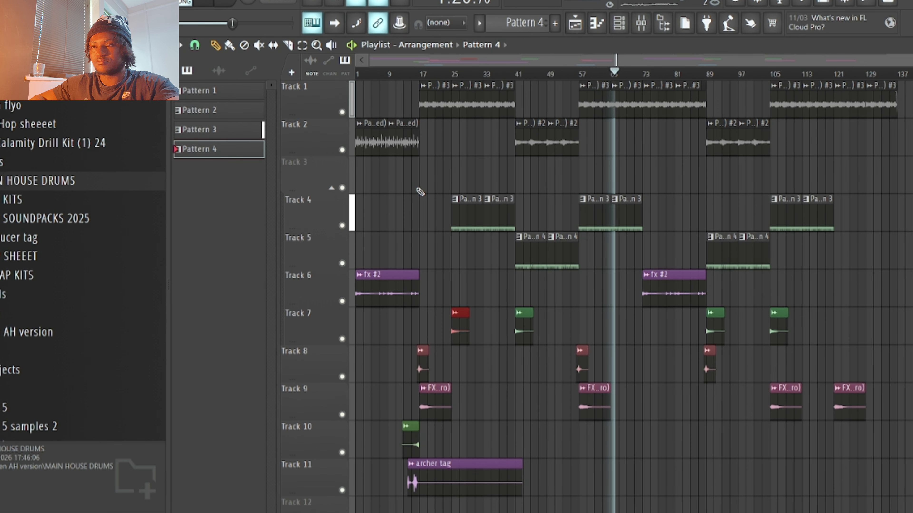
key(space)
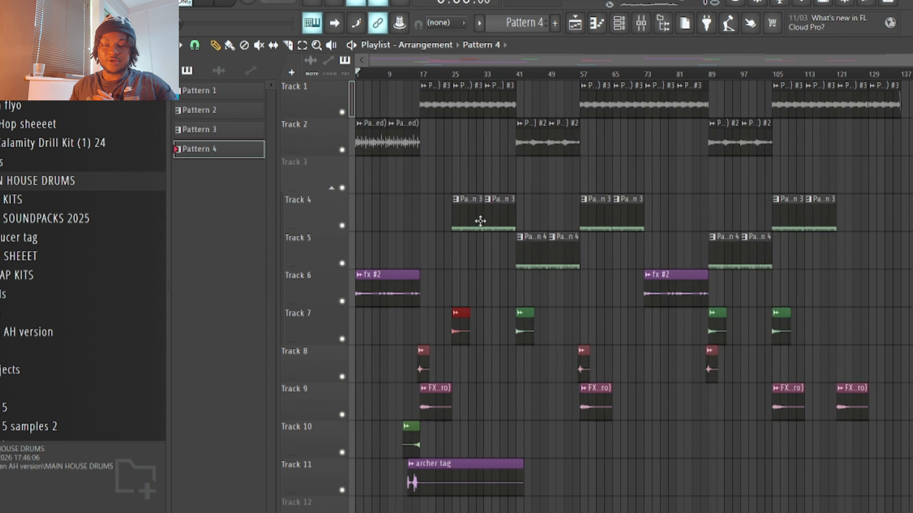